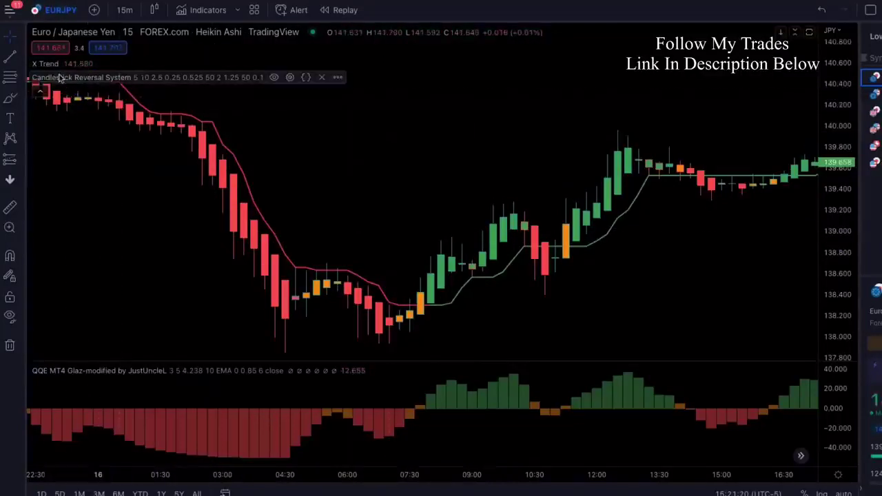
Step: Remove the Candlestick Reversal System, X Trend and QQE MT4 Glaz-modified indicators from the chart
{"action": "left_click", "coordinate": [322, 77]}
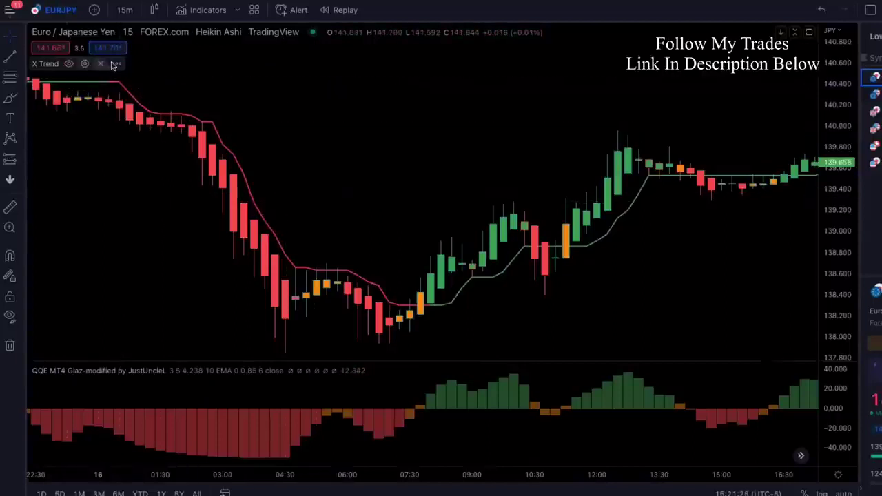
{"action": "left_click", "coordinate": [103, 64]}
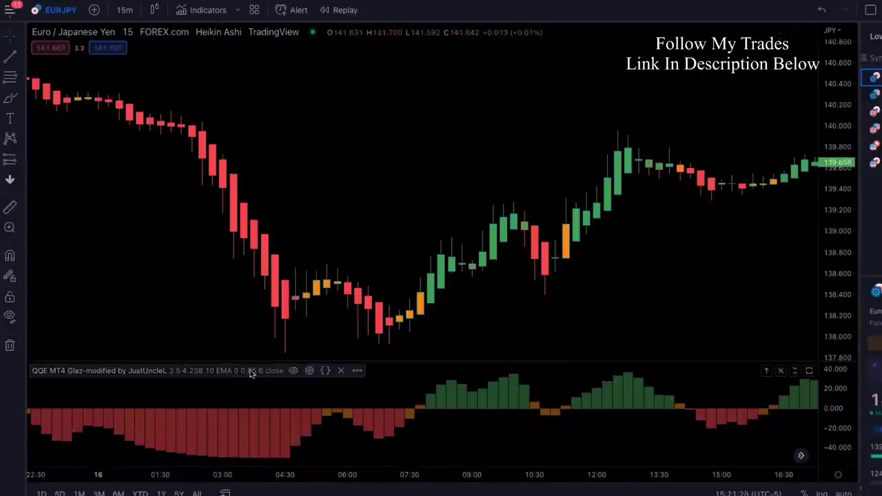
{"action": "left_click", "coordinate": [340, 370]}
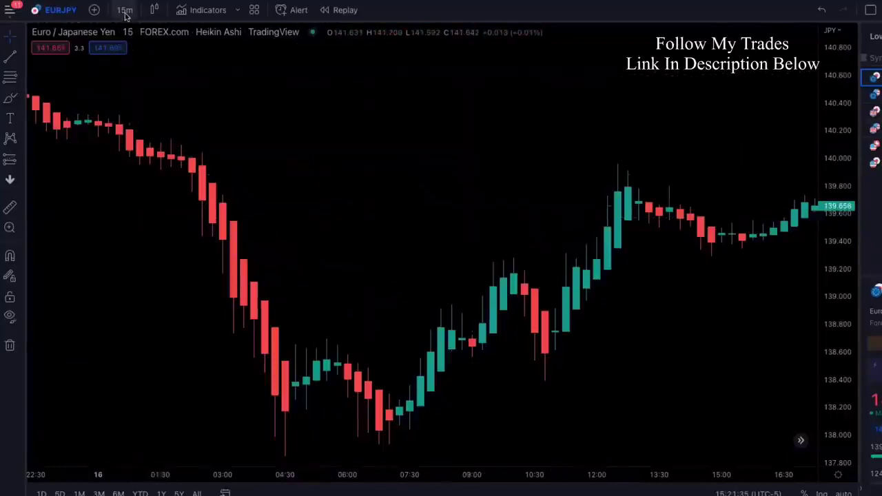
{"action": "left_click", "coordinate": [155, 11]}
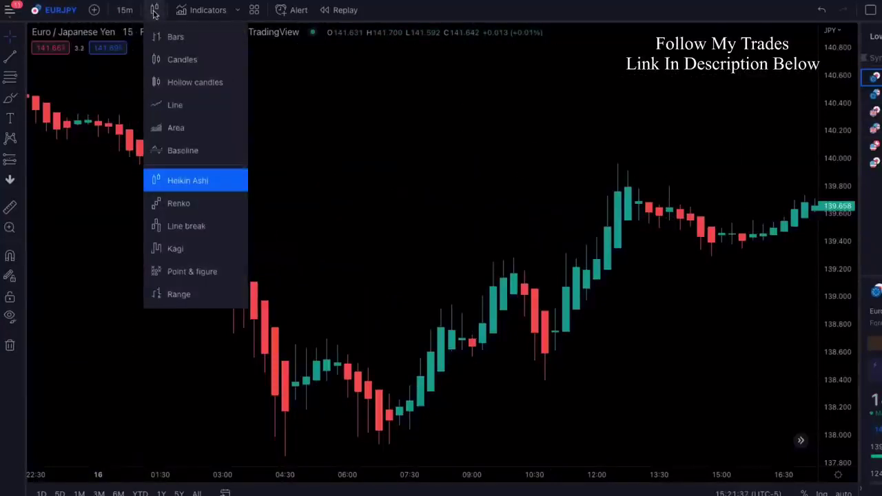
{"action": "left_click", "coordinate": [89, 209]}
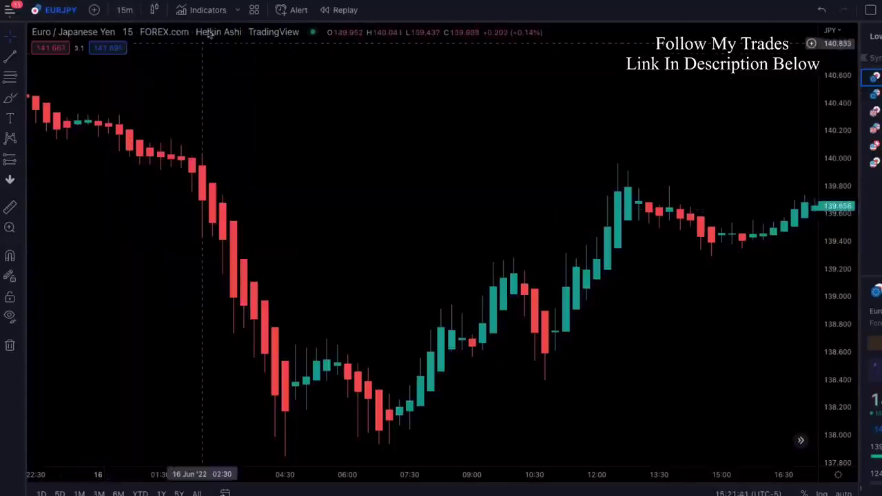
Step: Search the indicator library for "qqe"
{"action": "left_click", "coordinate": [207, 10]}
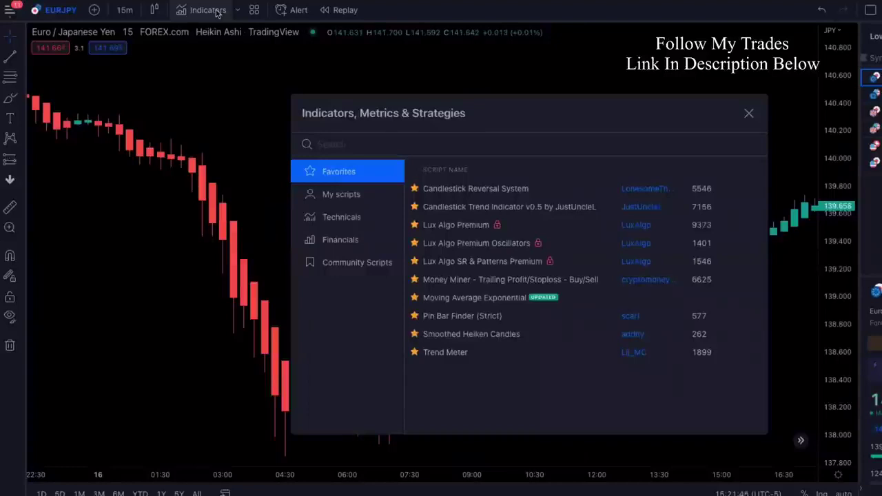
{"action": "type", "text": "qqe"}
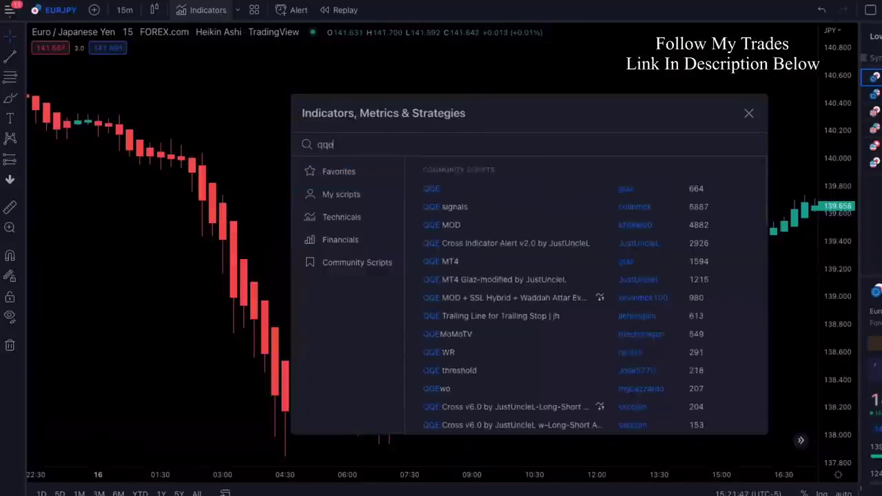
{"action": "type", "text": " mod"}
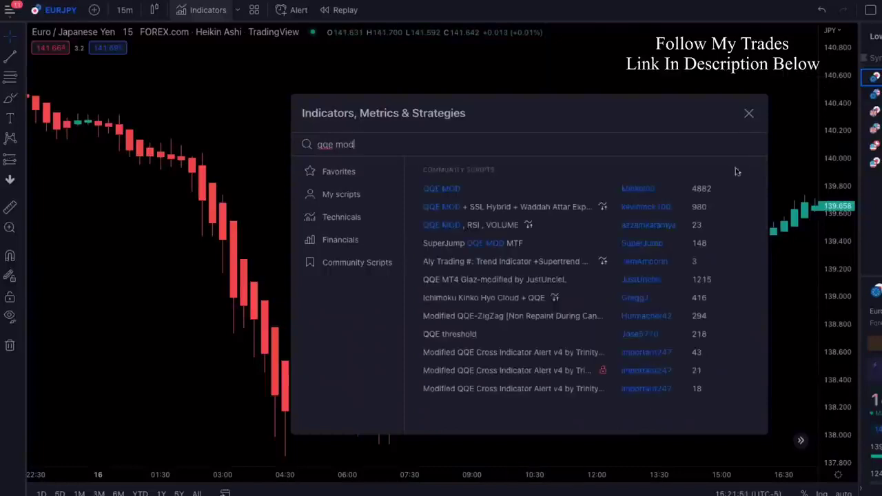
{"action": "key", "text": "BackSpace"}
{"action": "key", "text": "BackSpace"}
{"action": "key", "text": "BackSpace"}
{"action": "key", "text": "BackSpace"}
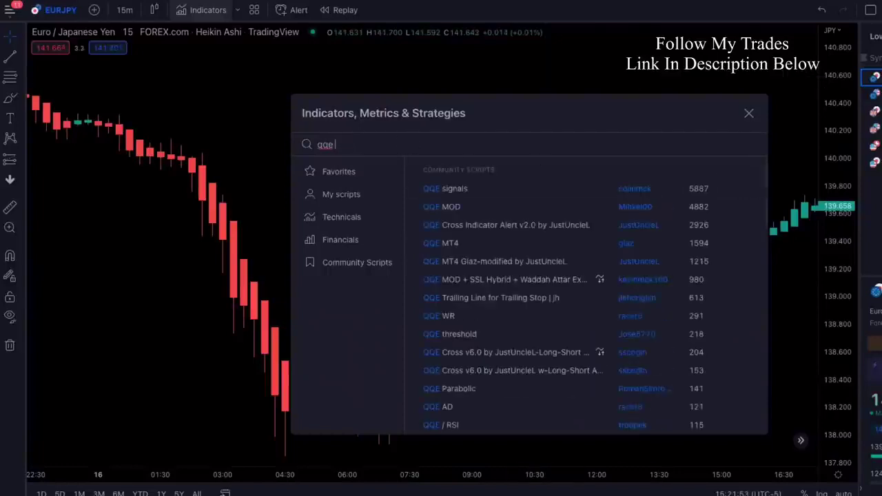
Step: Narrow the indicator search to "qqe thresho" and add the QQE threshold script to the chart
{"action": "type", "text": "thresho"}
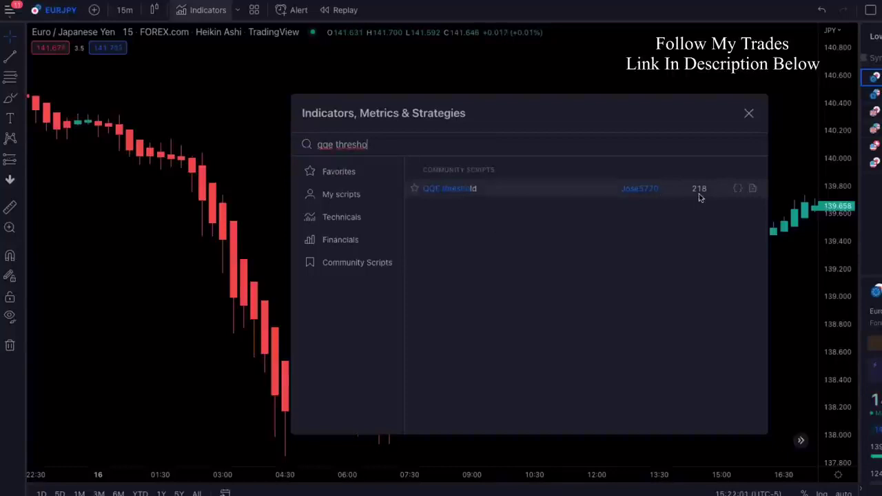
{"action": "left_click", "coordinate": [466, 194]}
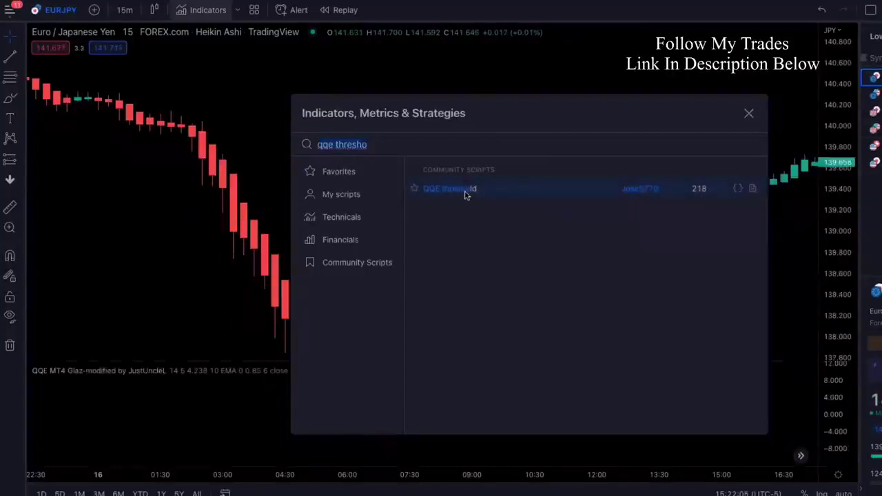
{"action": "left_click", "coordinate": [749, 115]}
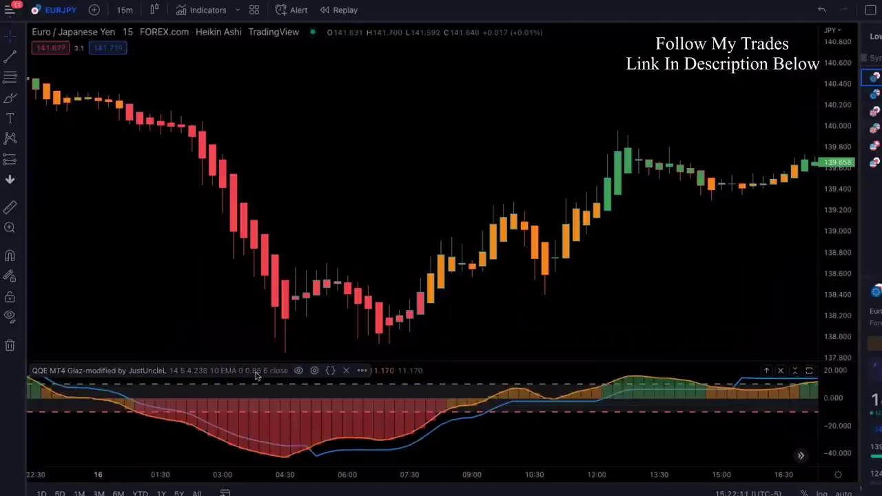
Step: Set the RSI Length of the QQE MT4 Glaz-modified indicator to 3 and open its style settings
{"action": "left_click", "coordinate": [314, 370]}
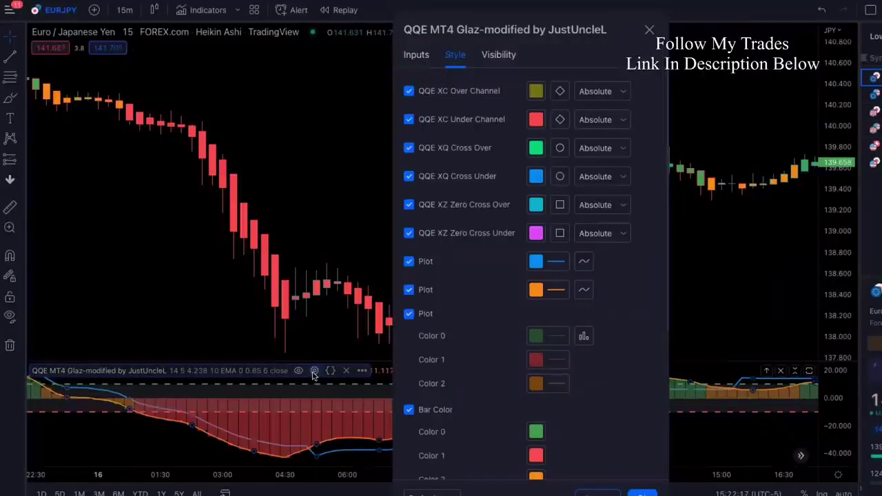
{"action": "left_click", "coordinate": [418, 55]}
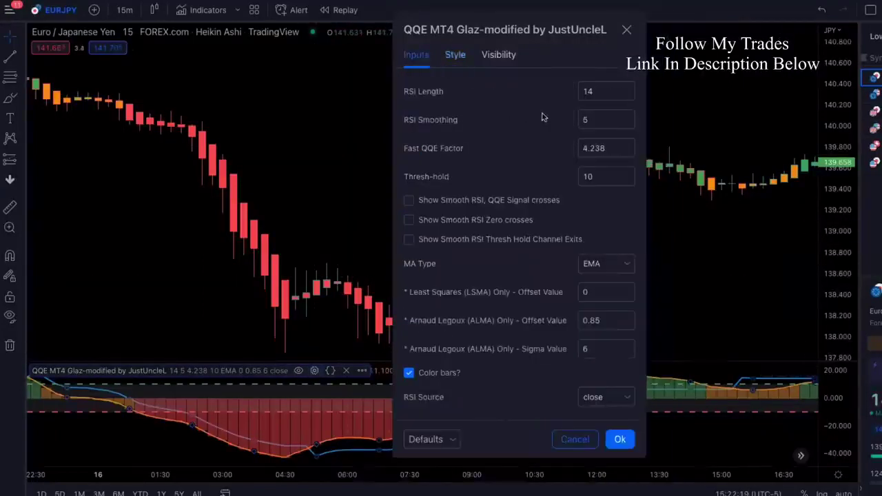
{"action": "left_click", "coordinate": [597, 94]}
{"action": "left_click_drag", "start_coordinate": [597, 93], "coordinate": [551, 97]}
{"action": "type", "text": "3"}
{"action": "left_click", "coordinate": [455, 59]}
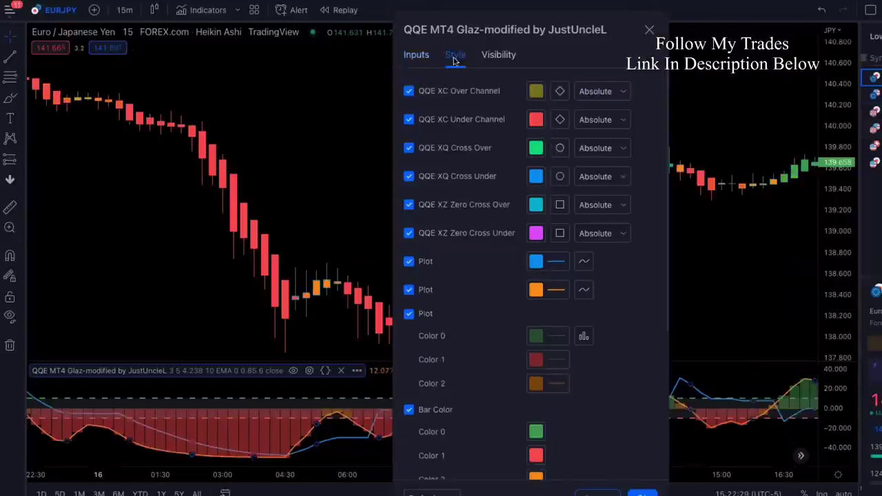
{"action": "left_click", "coordinate": [410, 411]}
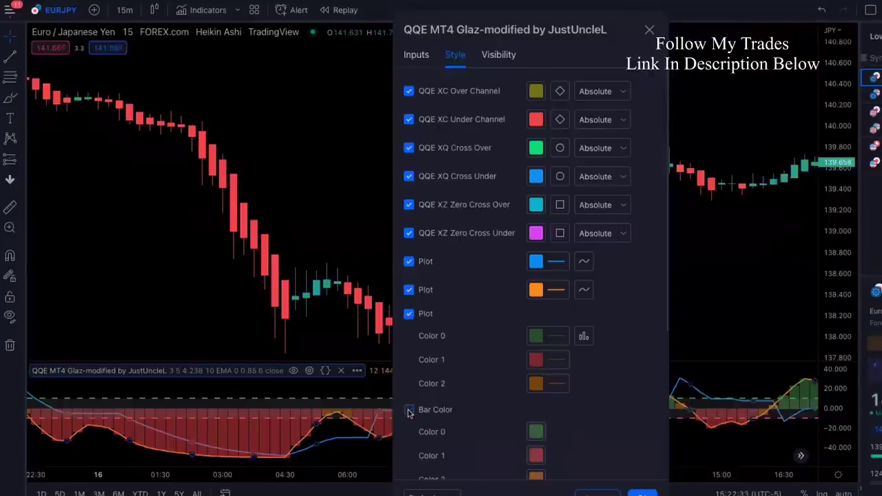
{"action": "left_click", "coordinate": [410, 412]}
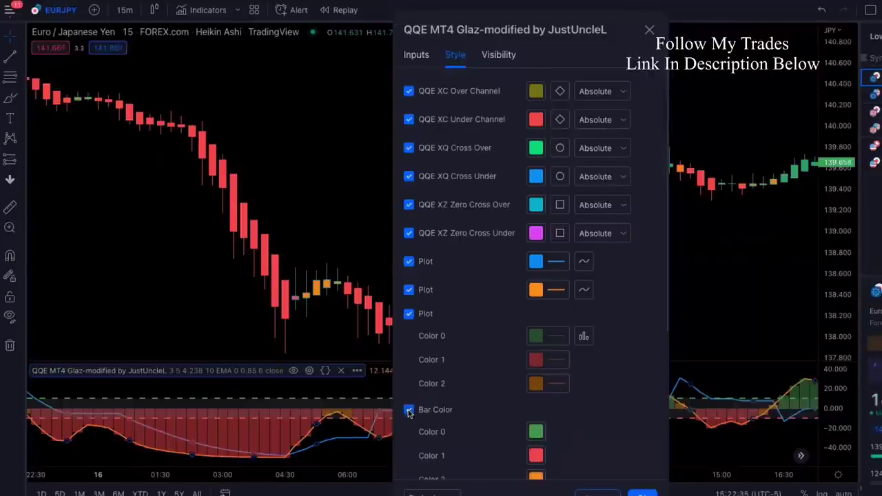
{"action": "left_click", "coordinate": [410, 315]}
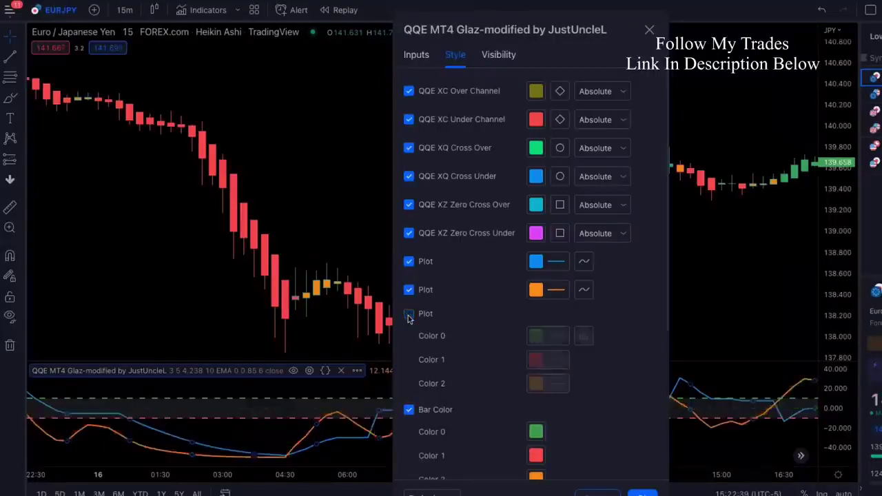
{"action": "left_click", "coordinate": [409, 315]}
Step: Hide the blue and orange line plots of the QQE indicator
{"action": "scroll", "coordinate": [410, 317], "scroll_direction": "down", "scroll_amount": 1}
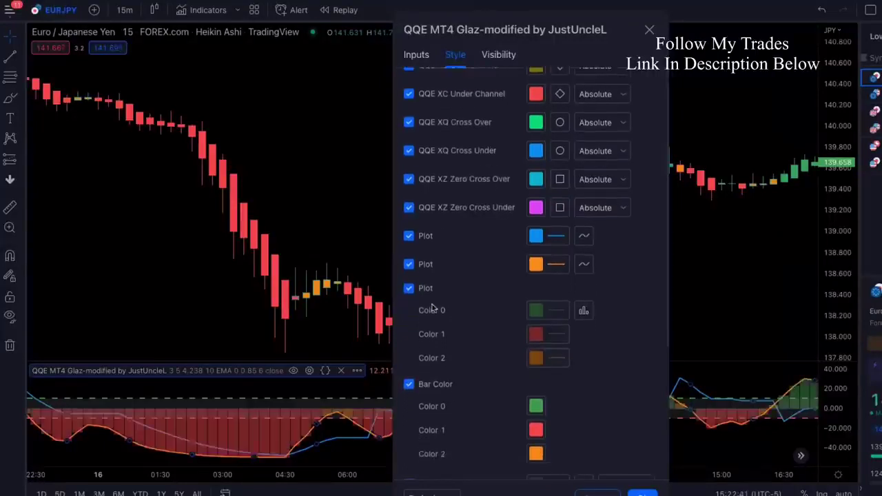
{"action": "left_click", "coordinate": [408, 236]}
{"action": "left_click", "coordinate": [409, 266]}
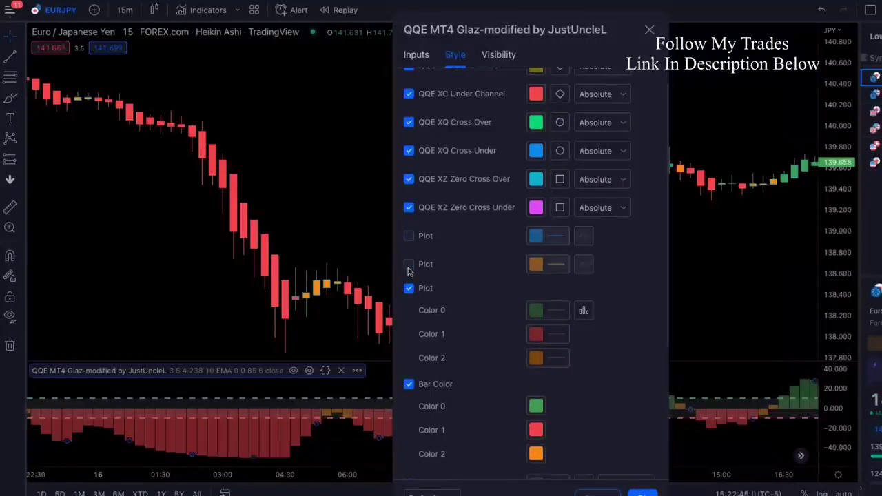
Step: Hide the three Level lines and the Hlines Background of the QQE indicator and close its settings
{"action": "scroll", "coordinate": [426, 322], "scroll_direction": "down", "scroll_amount": 3}
{"action": "left_click", "coordinate": [409, 401]}
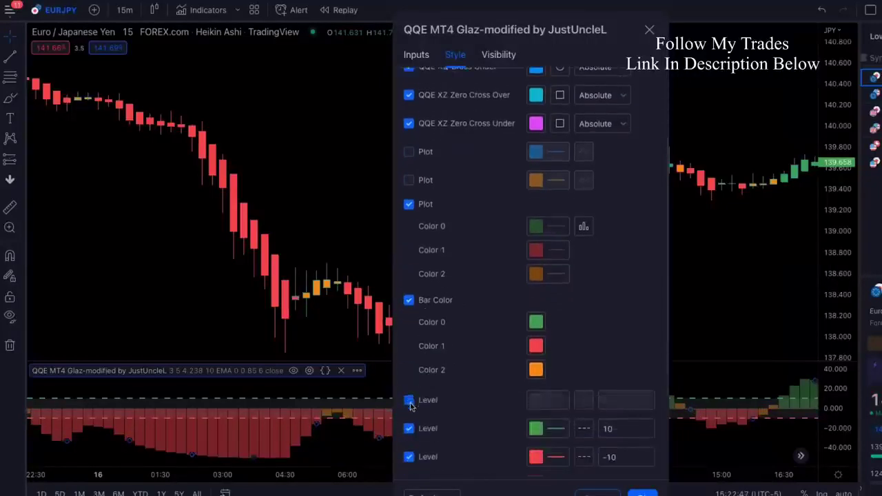
{"action": "left_click", "coordinate": [409, 429]}
{"action": "left_click", "coordinate": [409, 457]}
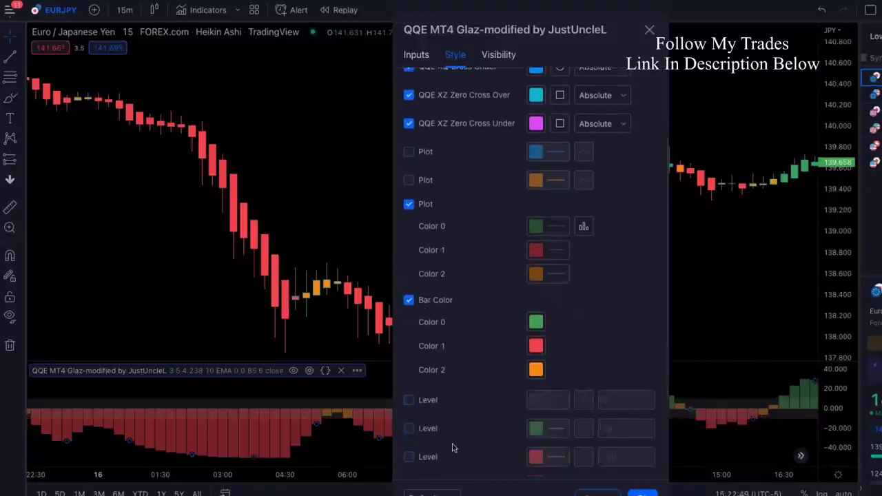
{"action": "scroll", "coordinate": [411, 414], "scroll_direction": "down", "scroll_amount": 3}
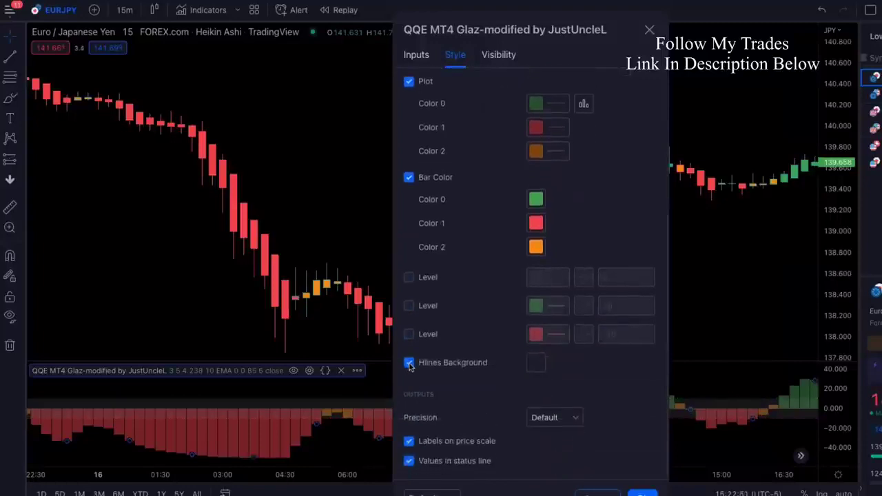
{"action": "left_click", "coordinate": [410, 364]}
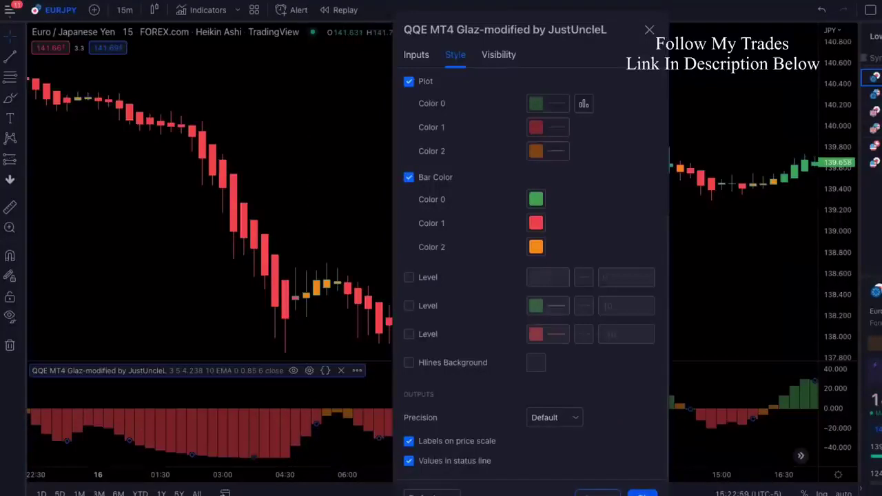
{"action": "key", "text": "Escape"}
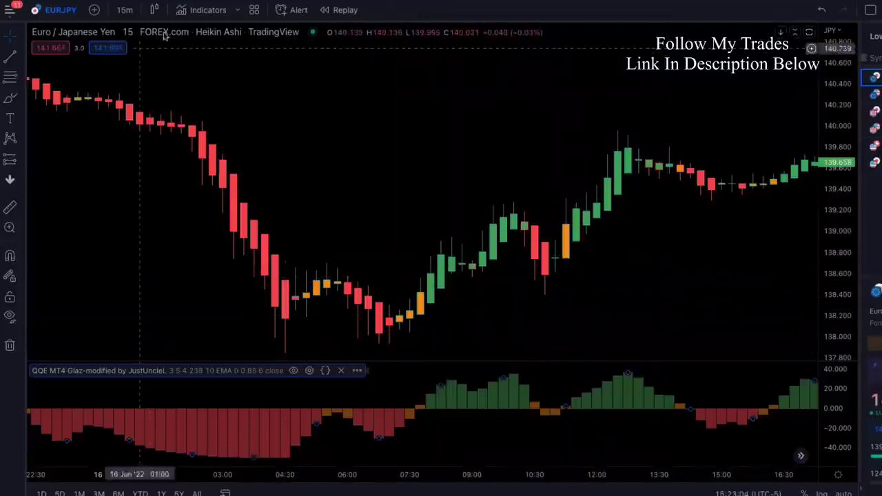
Step: Search the indicator library for "xtreme trend" and add the Xtreme Trend script to the chart
{"action": "left_click", "coordinate": [208, 12]}
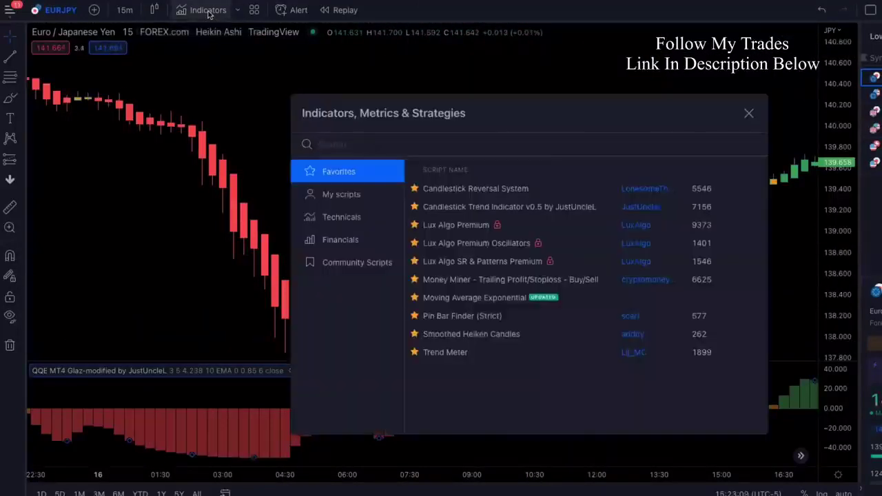
{"action": "type", "text": "xtreme t"}
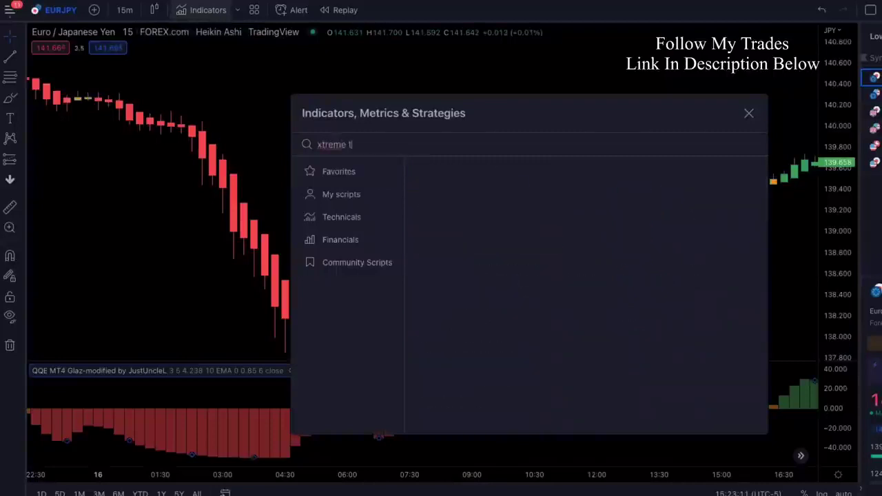
{"action": "type", "text": "rend"}
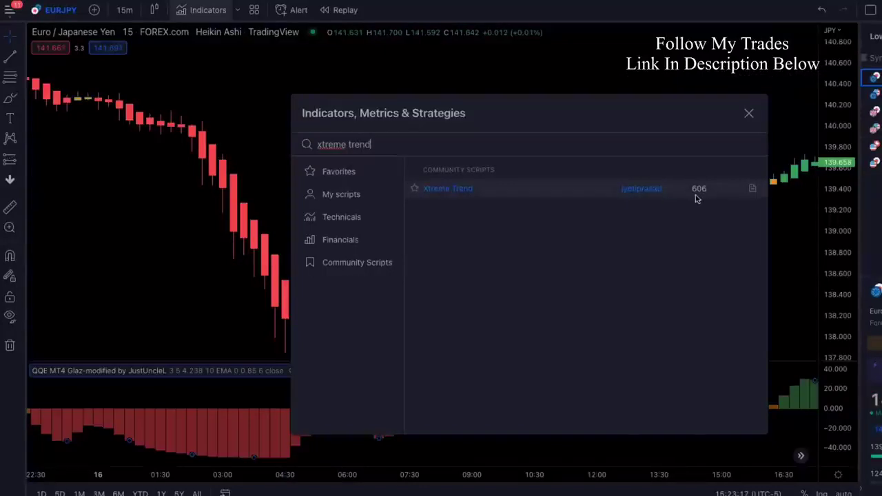
{"action": "left_click", "coordinate": [544, 193]}
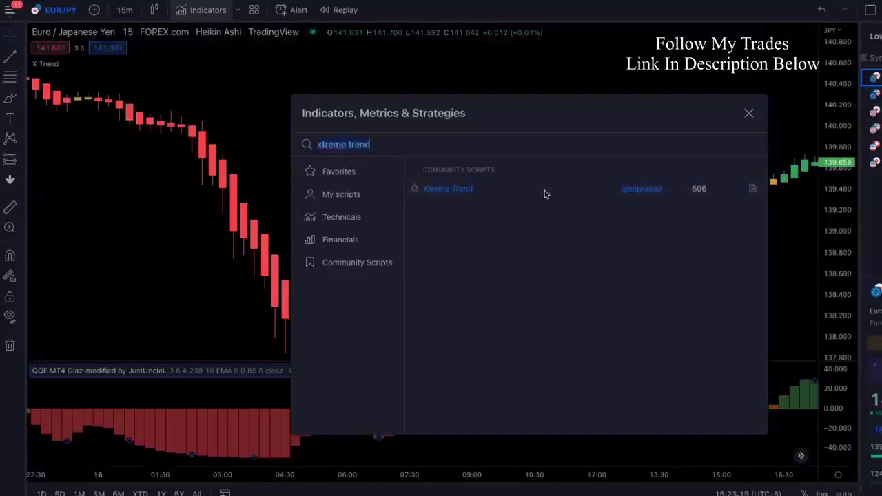
{"action": "left_click", "coordinate": [749, 113]}
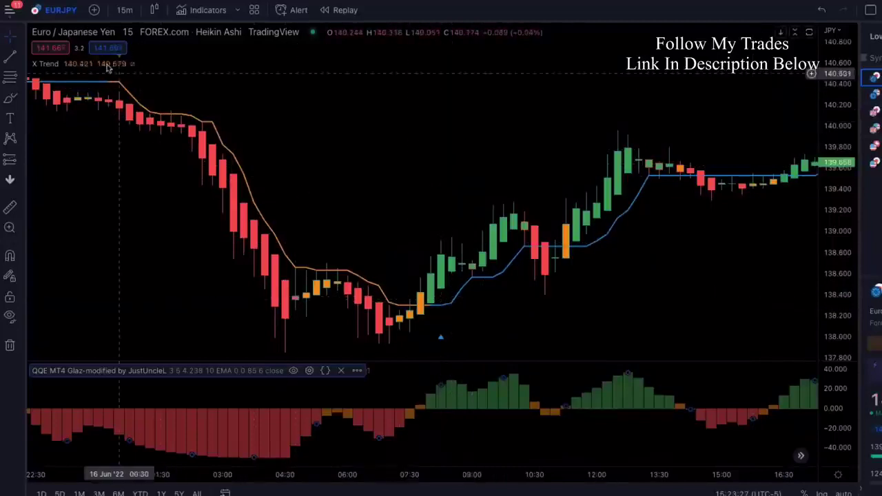
Step: Hide both sets of Shapes in the X Trend indicator's style settings
{"action": "mouse_move", "coordinate": [105, 67]}
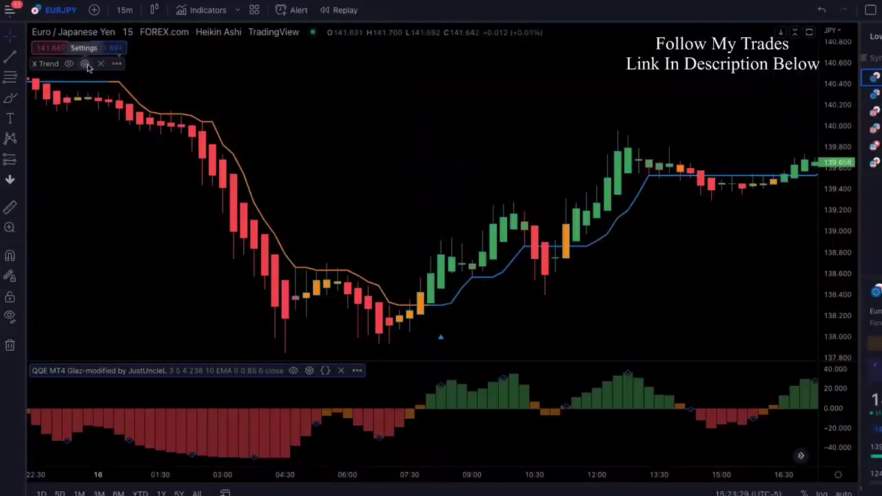
{"action": "left_click", "coordinate": [85, 64]}
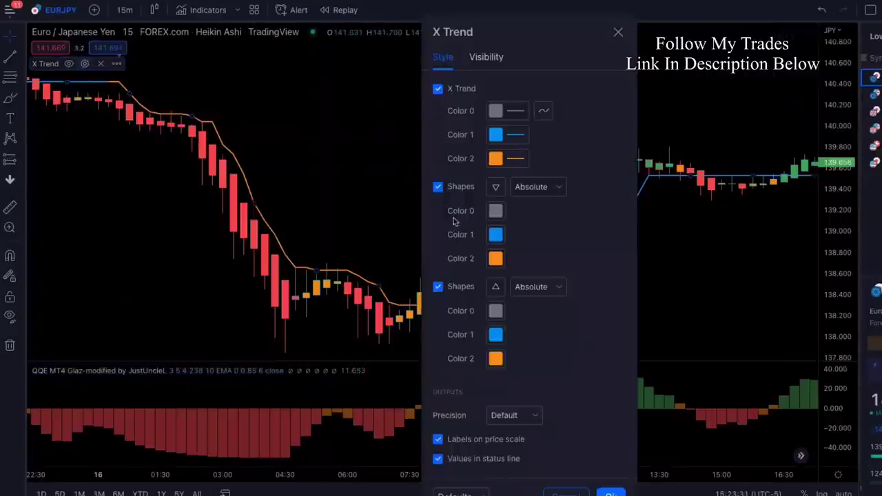
{"action": "left_click", "coordinate": [437, 187]}
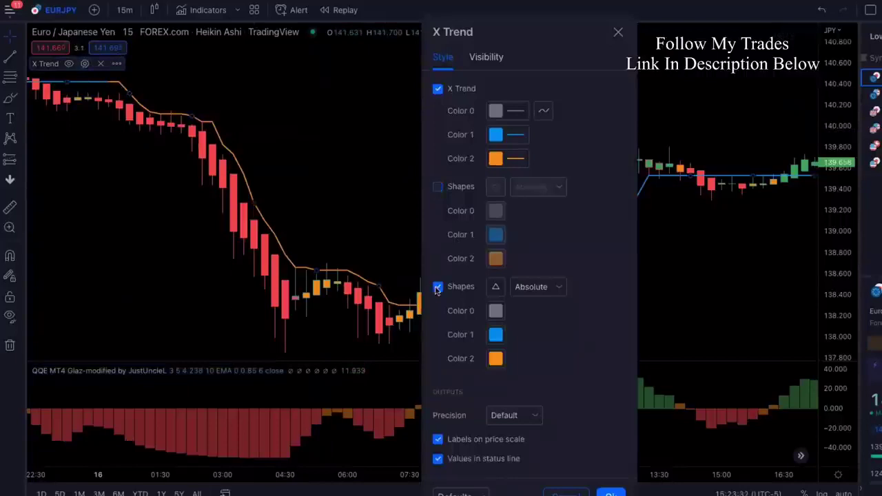
{"action": "left_click", "coordinate": [437, 286]}
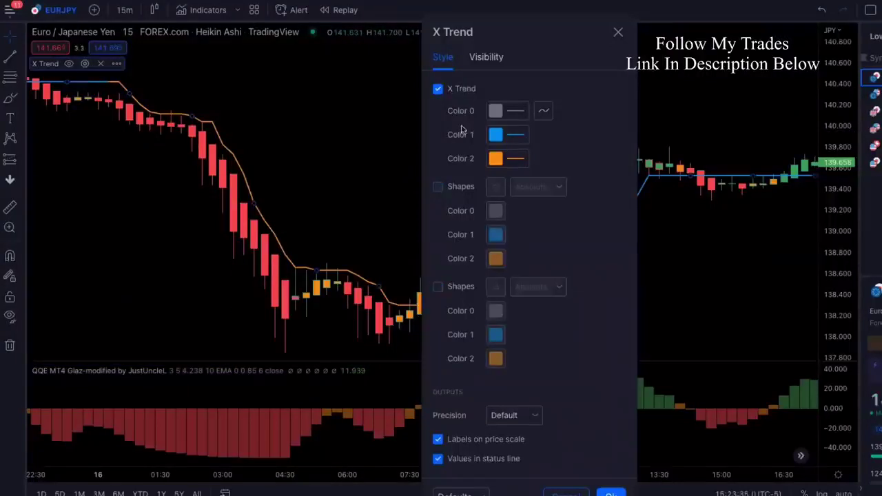
Step: Set the X Trend line's Color 1 to green and Color 2 to red, and apply the style settings
{"action": "left_click", "coordinate": [499, 138]}
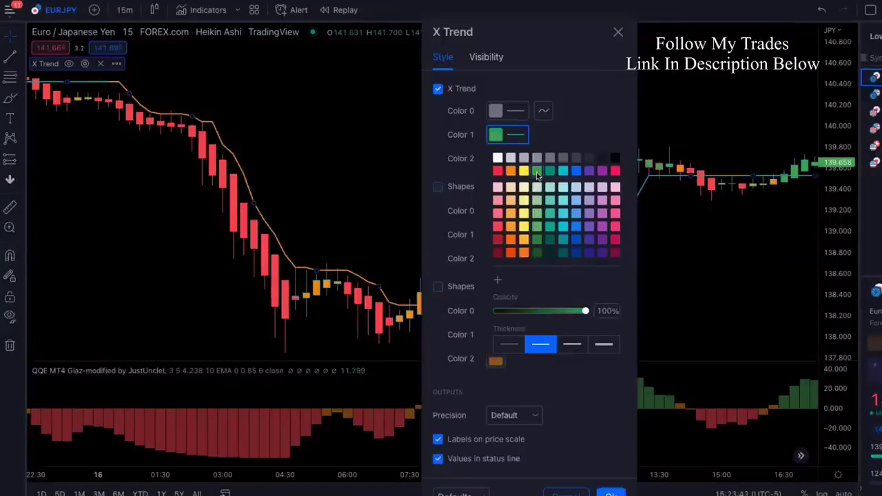
{"action": "left_click", "coordinate": [469, 154]}
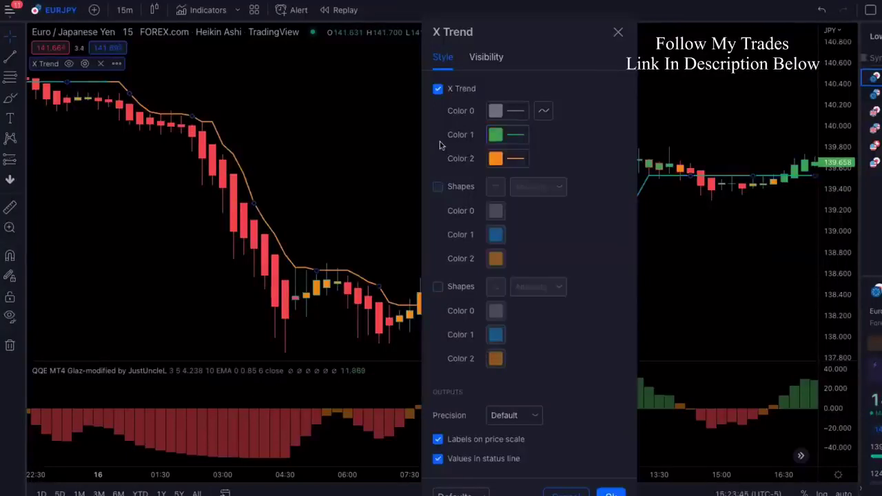
{"action": "left_click", "coordinate": [497, 160]}
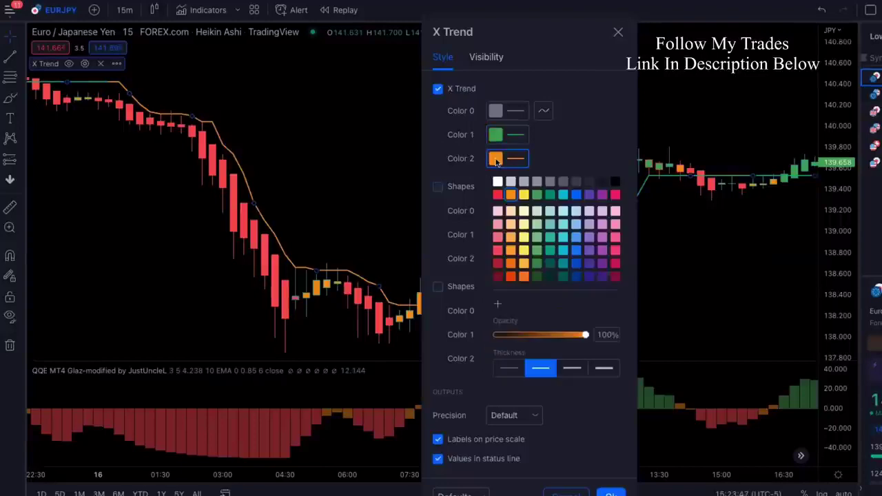
{"action": "left_click", "coordinate": [497, 195]}
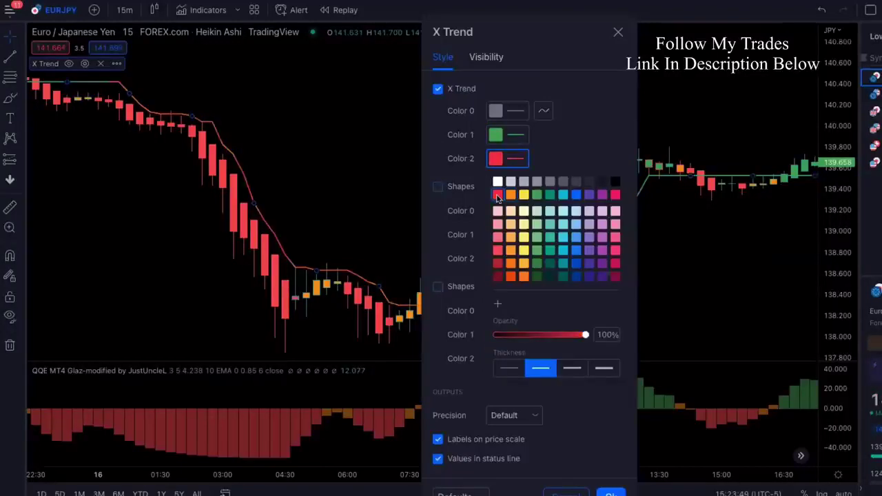
{"action": "left_click", "coordinate": [611, 494]}
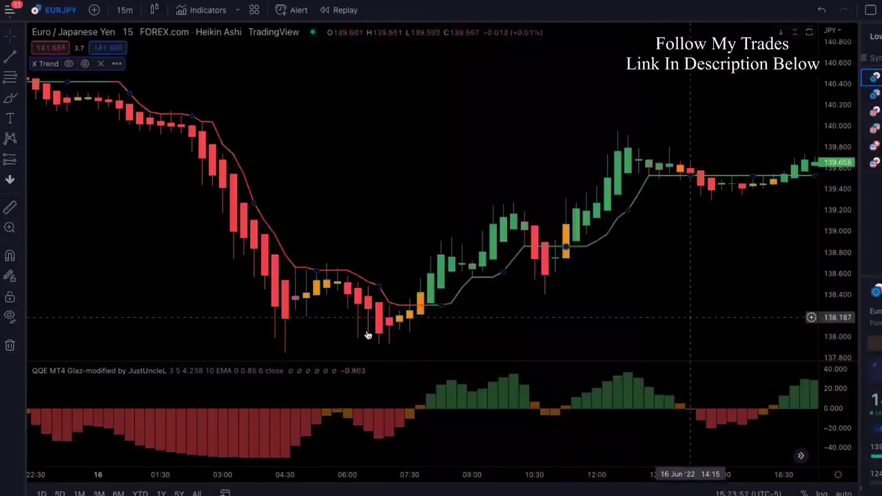
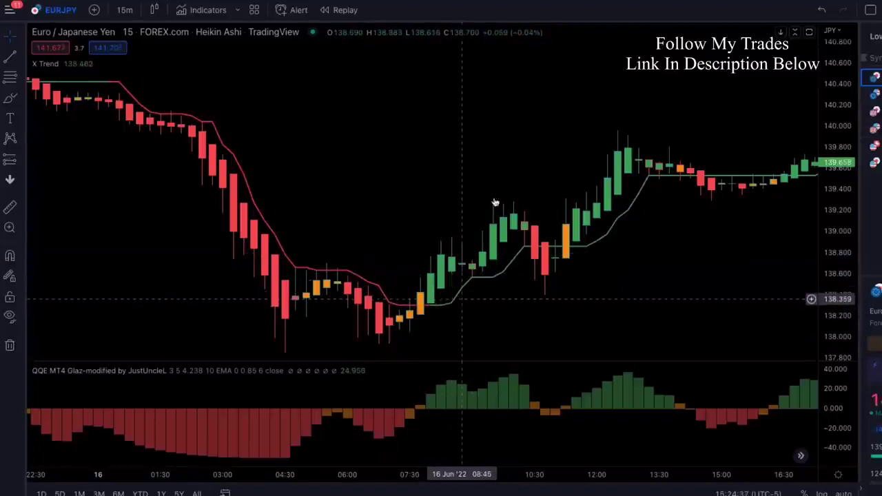
Step: Place a text note on the chart headed "Long Position:" with the first rule "1) Price above the X Trend"
{"action": "left_click", "coordinate": [14, 121]}
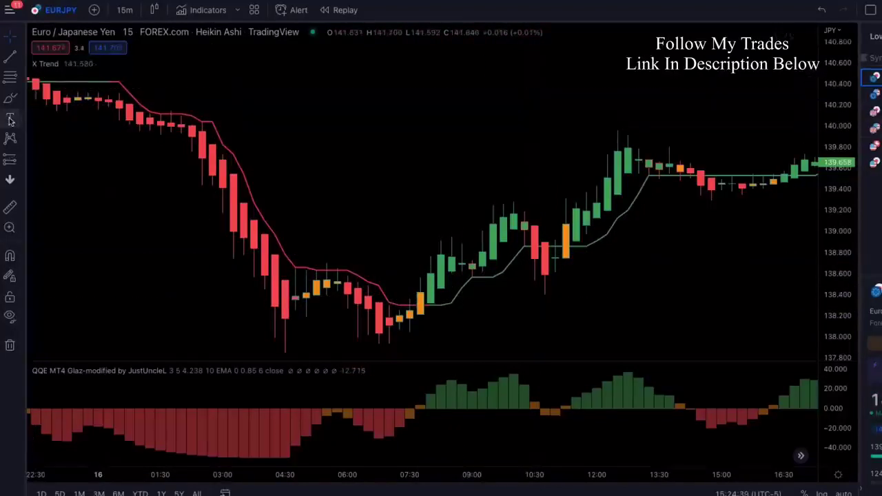
{"action": "left_click", "coordinate": [342, 71]}
{"action": "left_click_drag", "start_coordinate": [538, 105], "coordinate": [852, 49]}
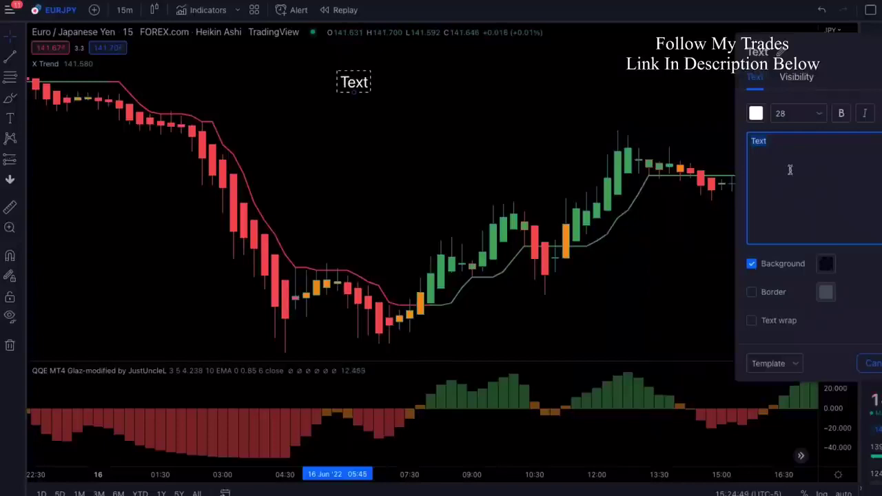
{"action": "type", "text": "Long"}
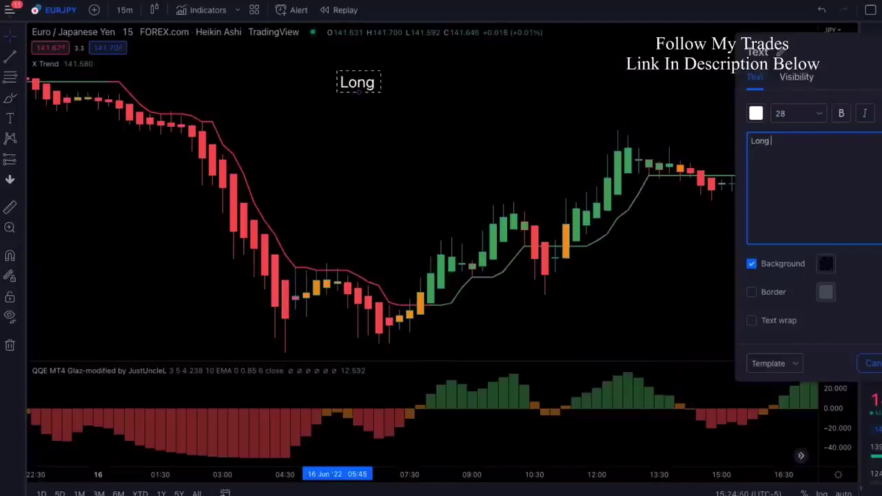
{"action": "type", "text": " p"}
{"action": "key", "text": "BackSpace"}
{"action": "type", "text": "Position"}
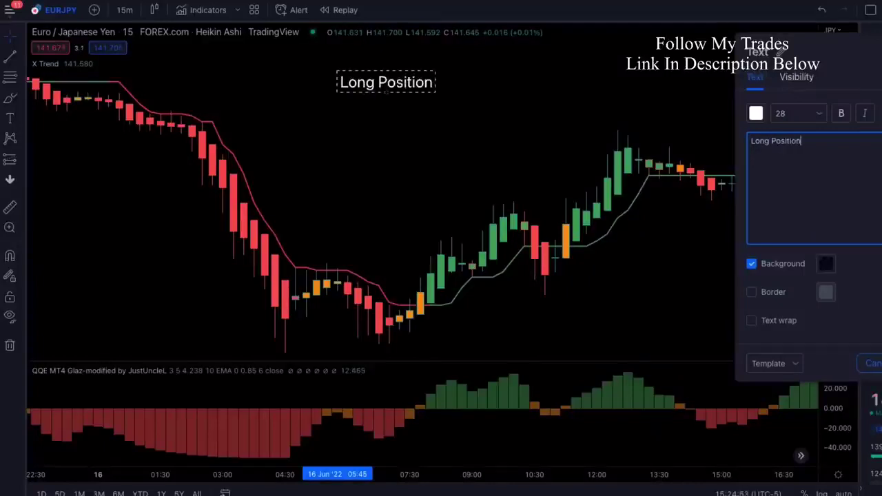
{"action": "type", "text": ": 1) Price"}
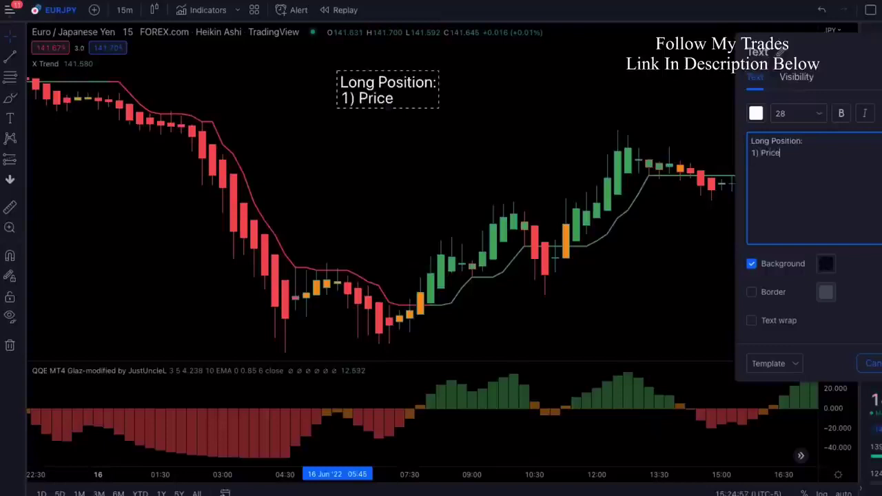
{"action": "type", "text": " above the X Trend"}
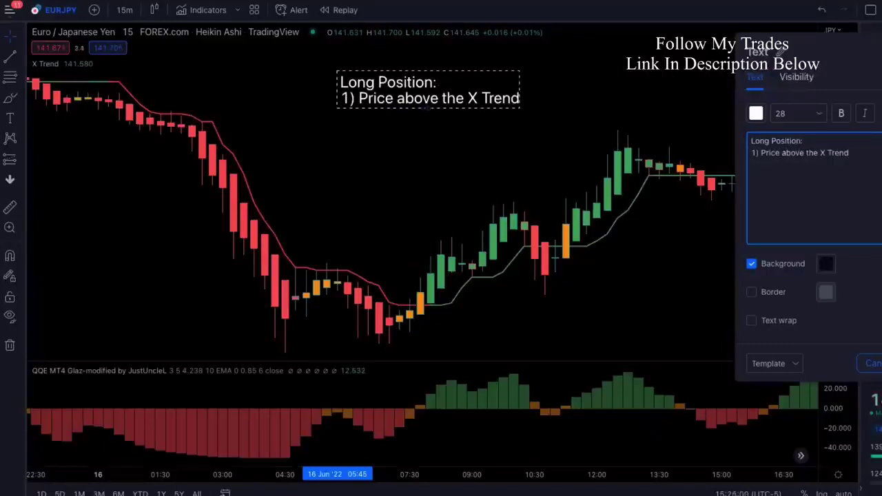
Step: Add the second rule "2) QQE Histogram - Green Bar" on a new line of the note
{"action": "key", "text": "Return"}
{"action": "type", "text": "2"}
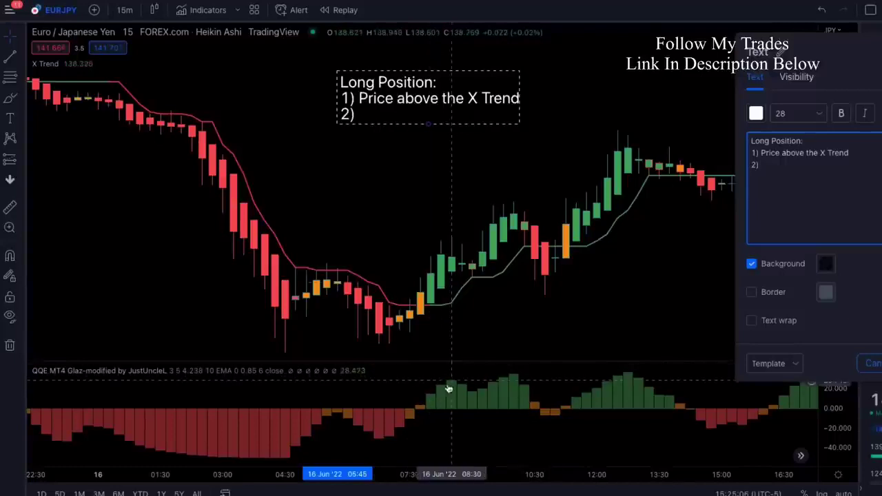
{"action": "type", "text": ") QQE H"}
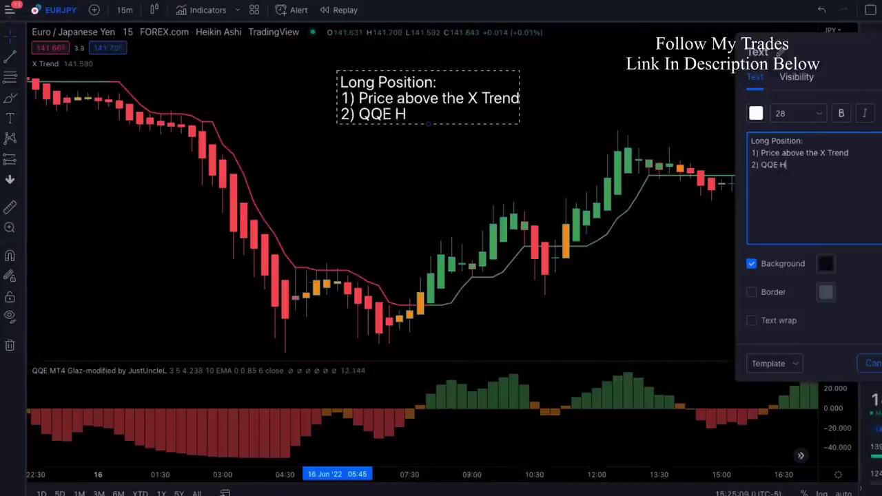
{"action": "type", "text": "istogram"}
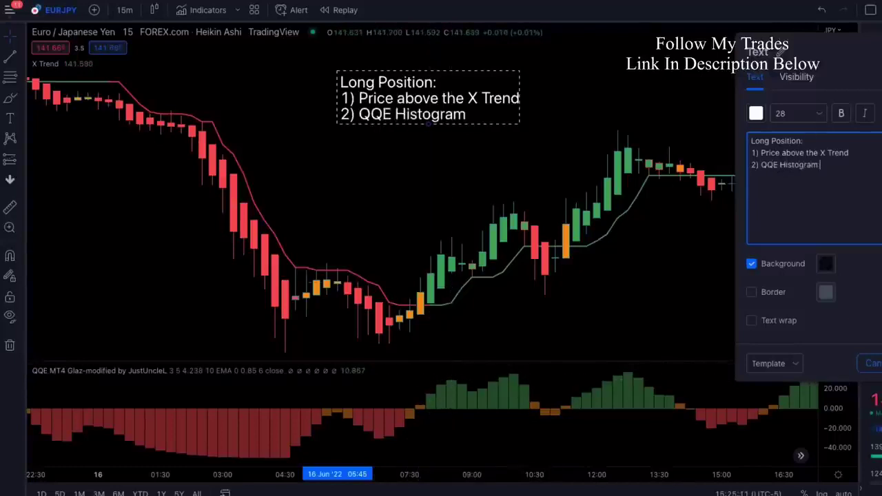
{"action": "type", "text": " - Green Bar"}
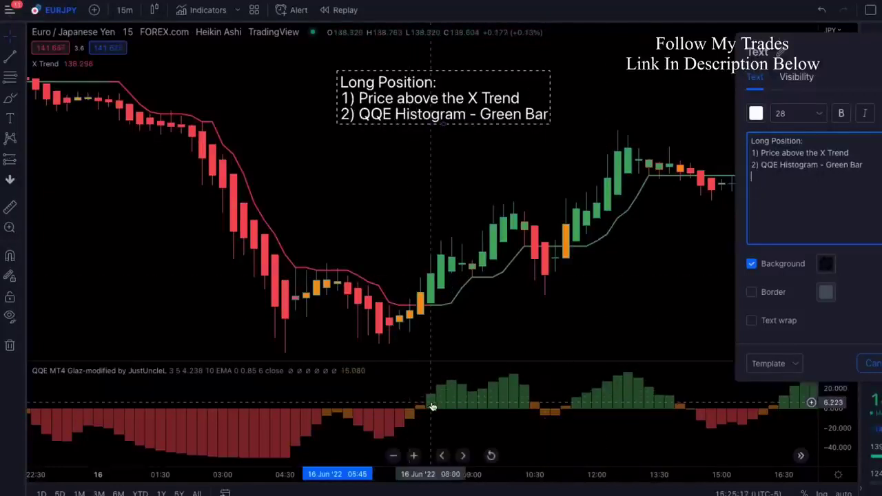
Step: Add the third rule "3) Green Candle" to the note and close its settings
{"action": "type", "text": "3"}
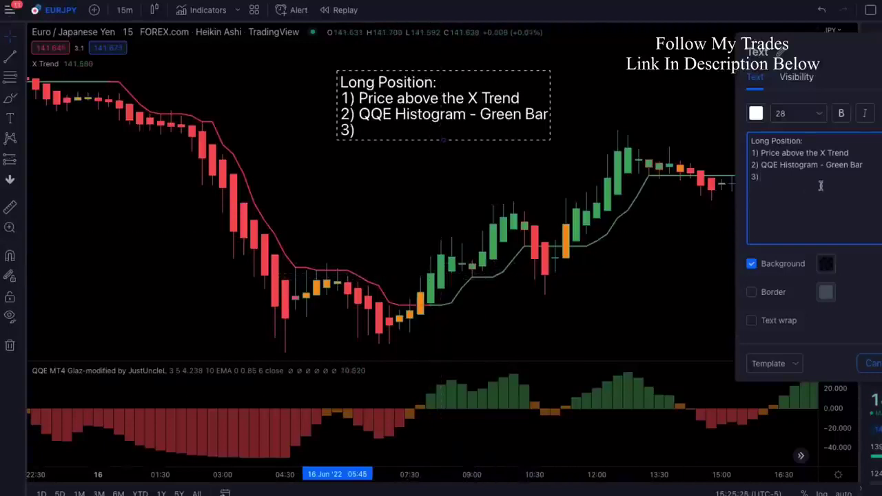
{"action": "type", "text": "Green"}
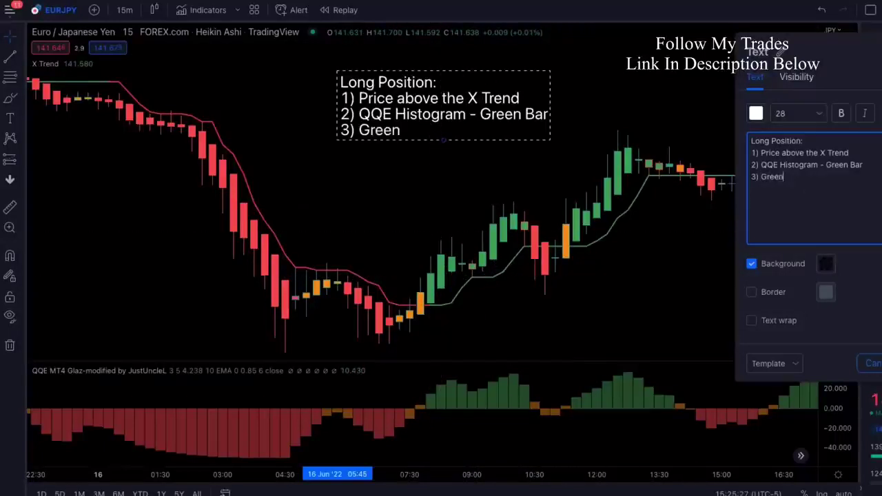
{"action": "type", "text": " Candle"}
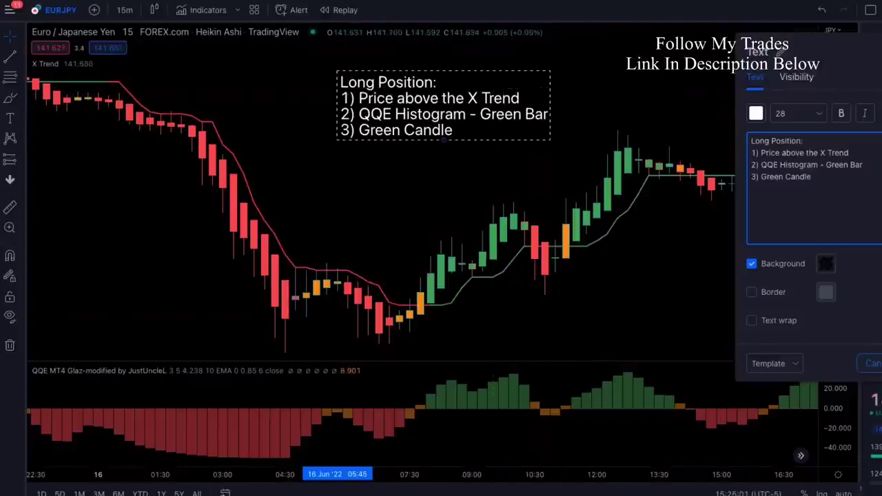
{"action": "key", "text": "Escape"}
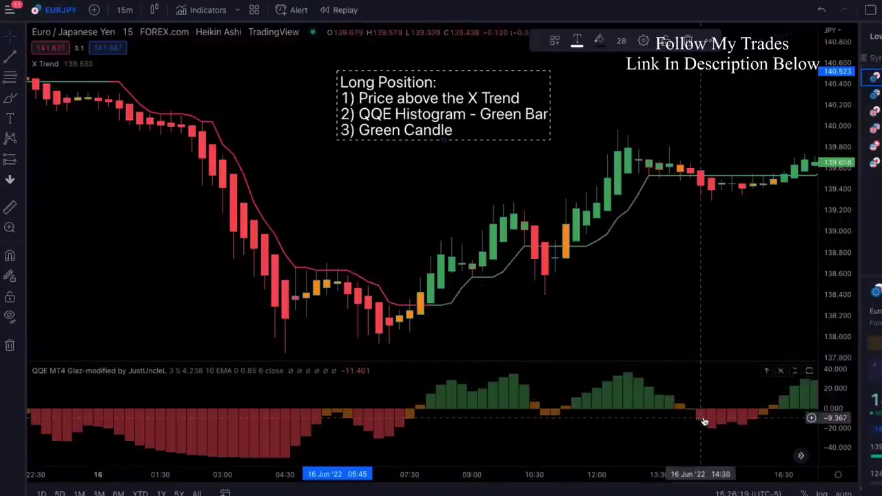
Step: Reopen the Long Position note and add the line "Stop Loss: Below latest swing low" under the rules
{"action": "double_click", "coordinate": [466, 131]}
{"action": "left_click", "coordinate": [538, 237]}
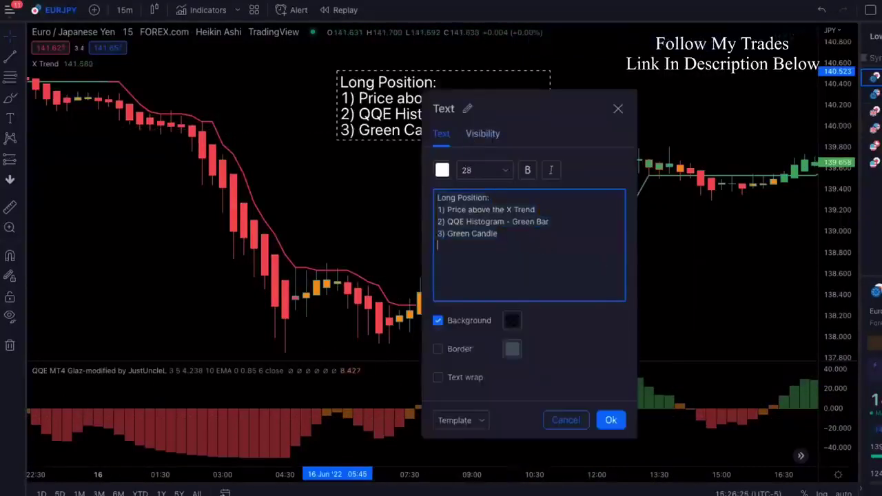
{"action": "type", "text": "Stop Loss:"}
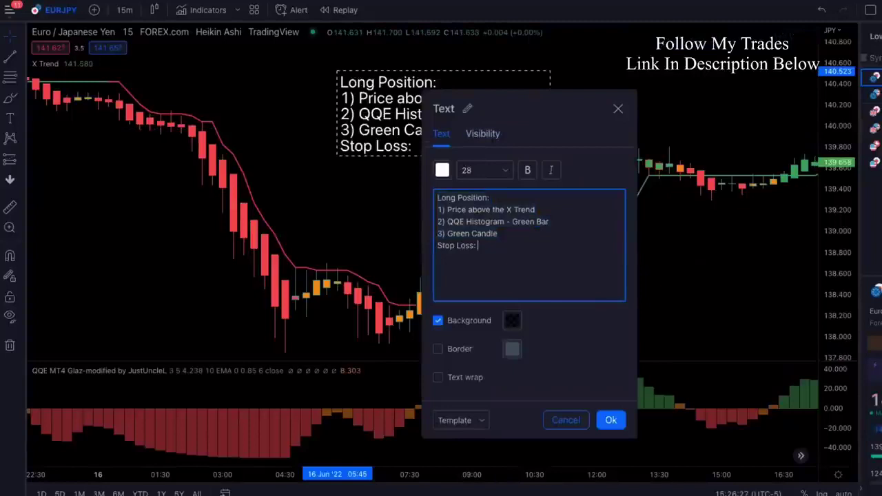
{"action": "type", "text": " Below lact"}
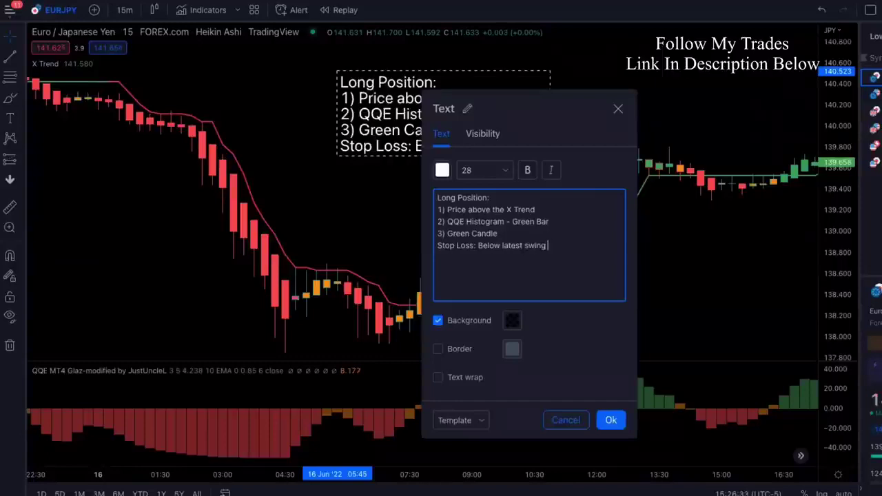
Step: Add the line "TP: QQE Histogram - red bar" to the note and apply the text
{"action": "type", "text": "TP:"}
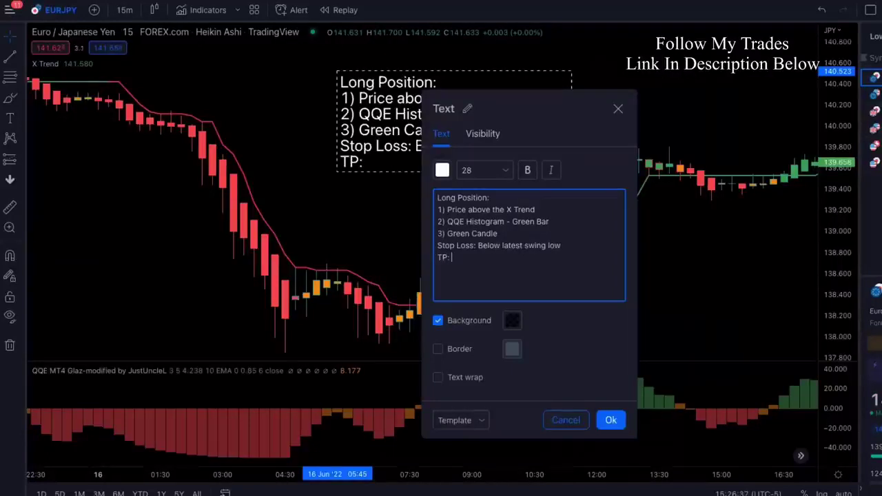
{"action": "type", "text": " QQE"}
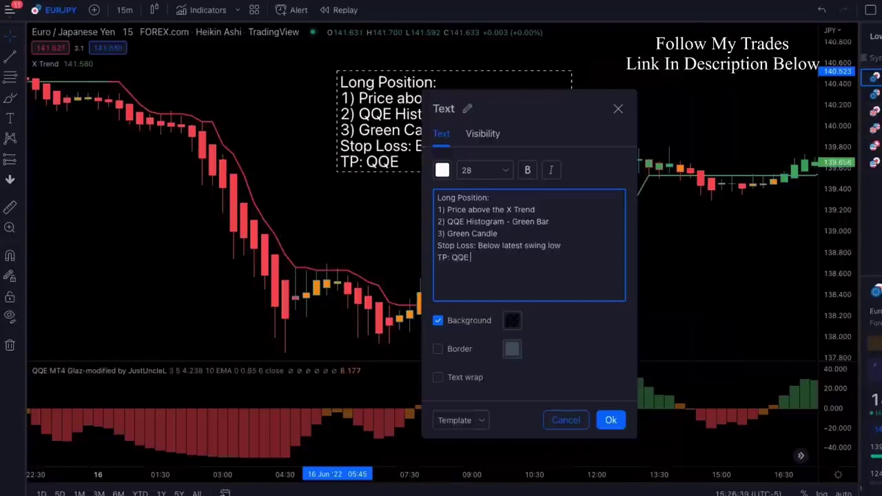
{"action": "type", "text": " Hietogram - re"}
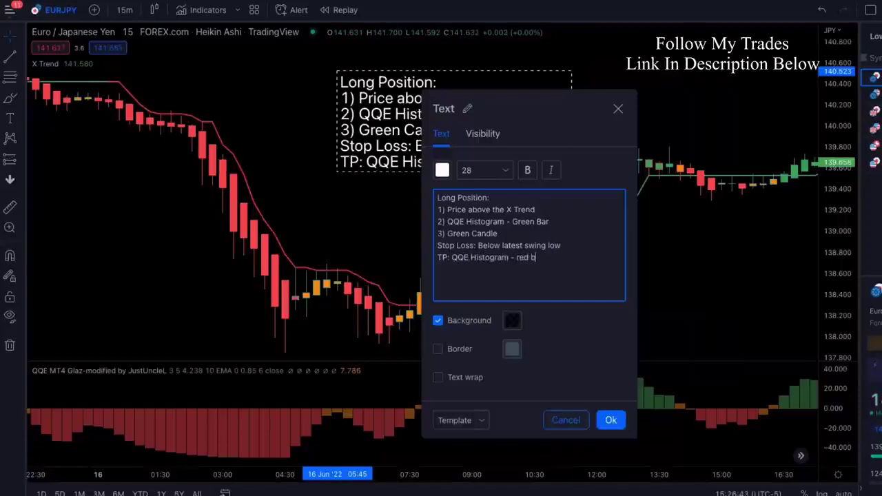
{"action": "left_click", "coordinate": [611, 420]}
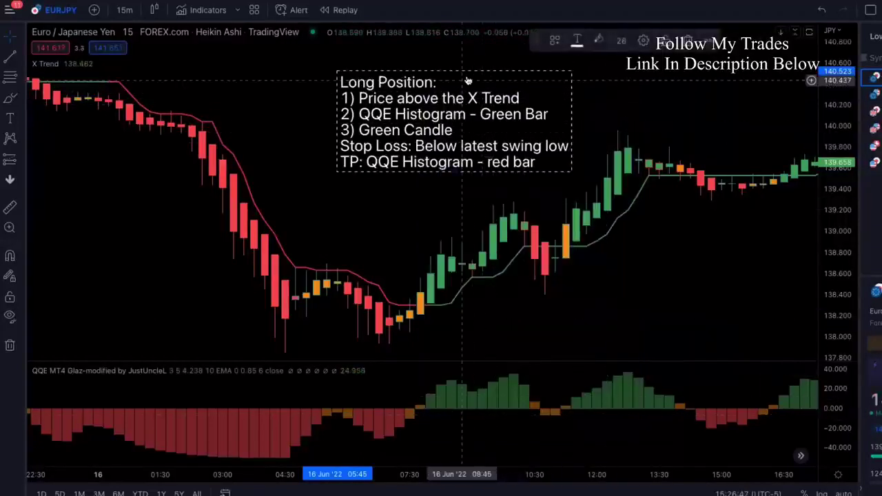
Step: Move the Long Position note up and to the left, above the falling red candles
{"action": "left_click_drag", "start_coordinate": [455, 79], "coordinate": [370, 64]}
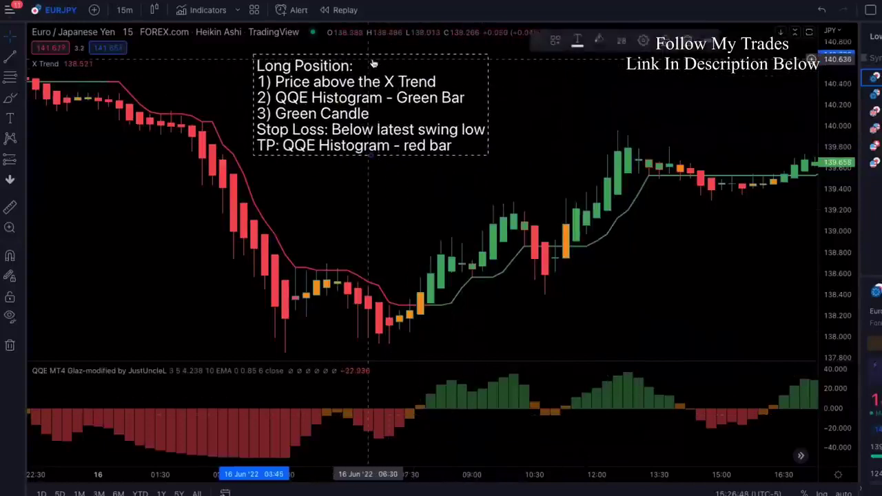
{"action": "left_click_drag", "start_coordinate": [388, 231], "coordinate": [387, 236]}
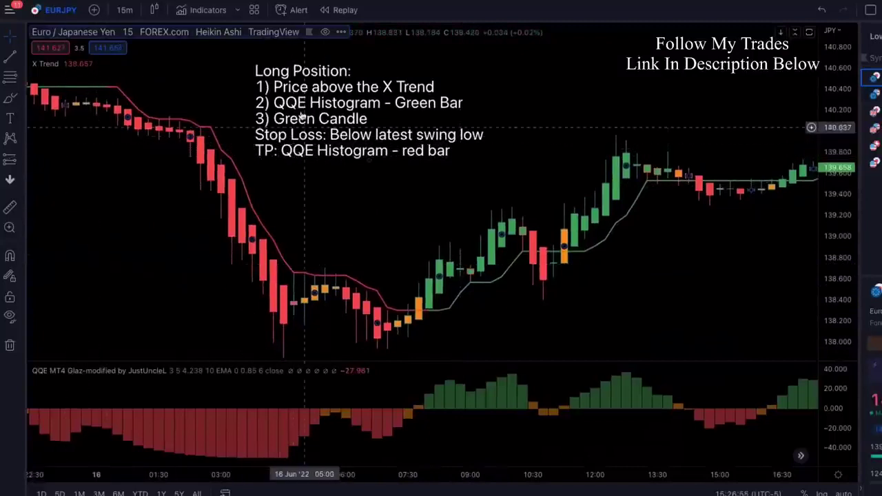
{"action": "mouse_move", "coordinate": [345, 119]}
{"action": "left_mouse_down"}
{"action": "mouse_move", "coordinate": [295, 108]}
{"action": "mouse_move", "coordinate": [325, 110]}
{"action": "left_mouse_up"}
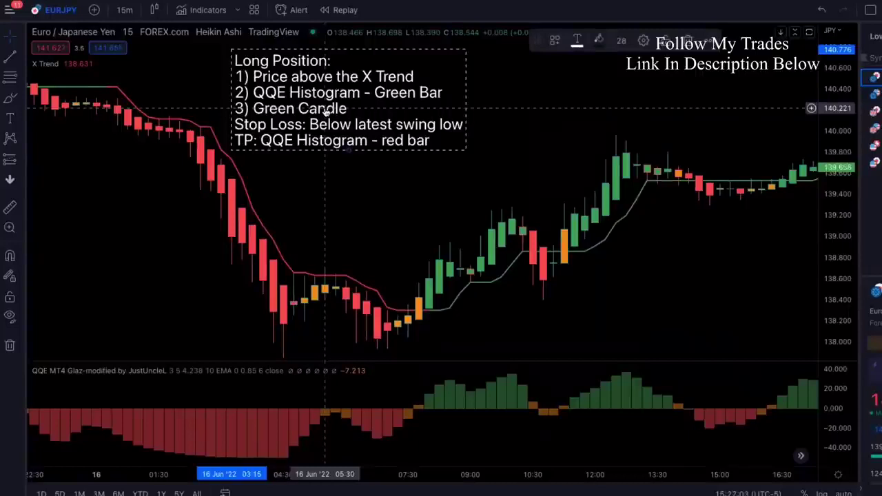
{"action": "double_click", "coordinate": [381, 138]}
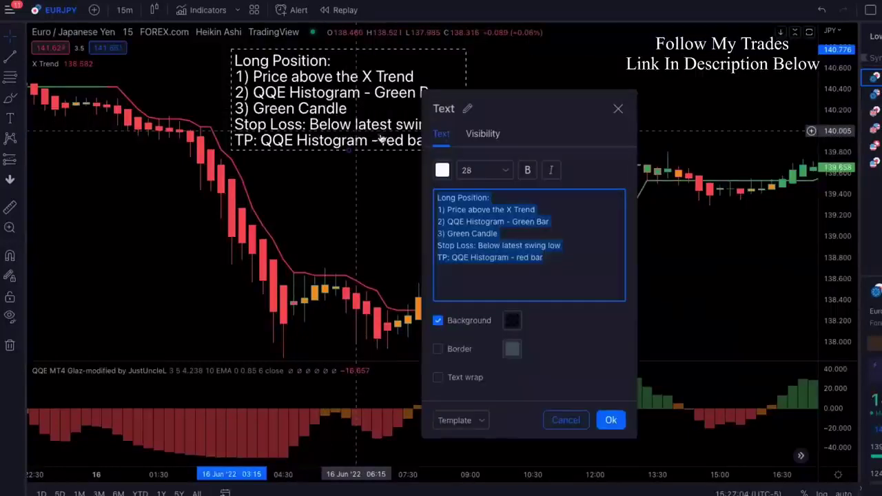
{"action": "left_click", "coordinate": [560, 265]}
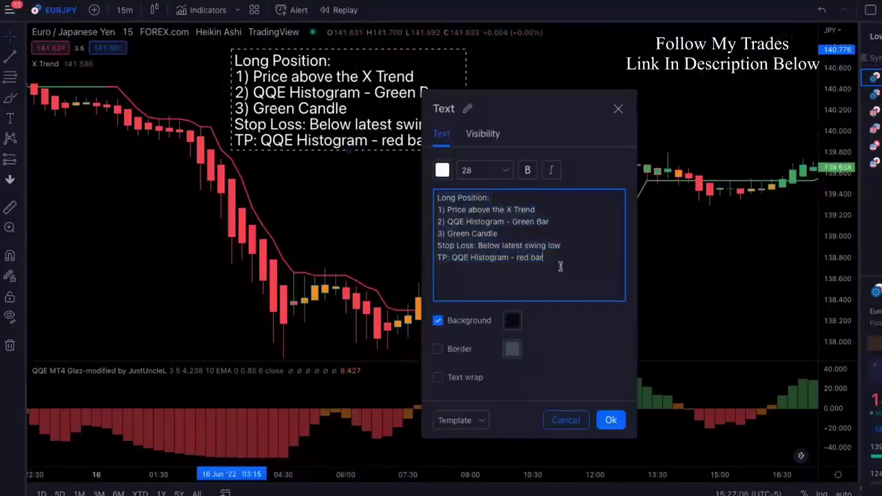
{"action": "left_click", "coordinate": [392, 192]}
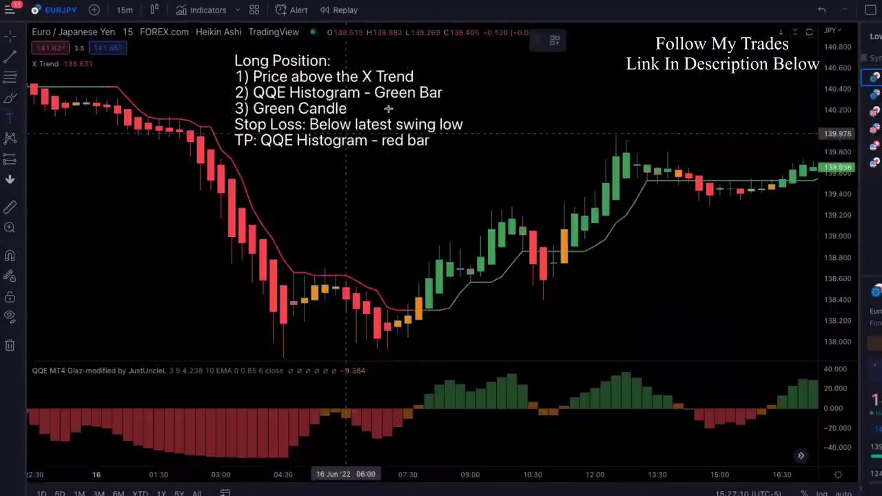
Step: Place a new text note beside the Long Position note and give it the heading "Short Position:"
{"action": "left_click", "coordinate": [555, 73]}
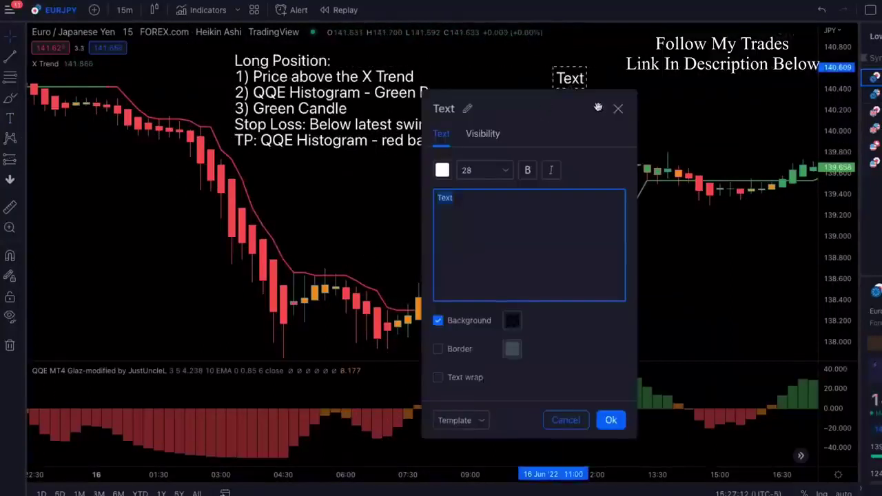
{"action": "left_click_drag", "start_coordinate": [598, 107], "coordinate": [795, 193]}
{"action": "type", "text": "S"}
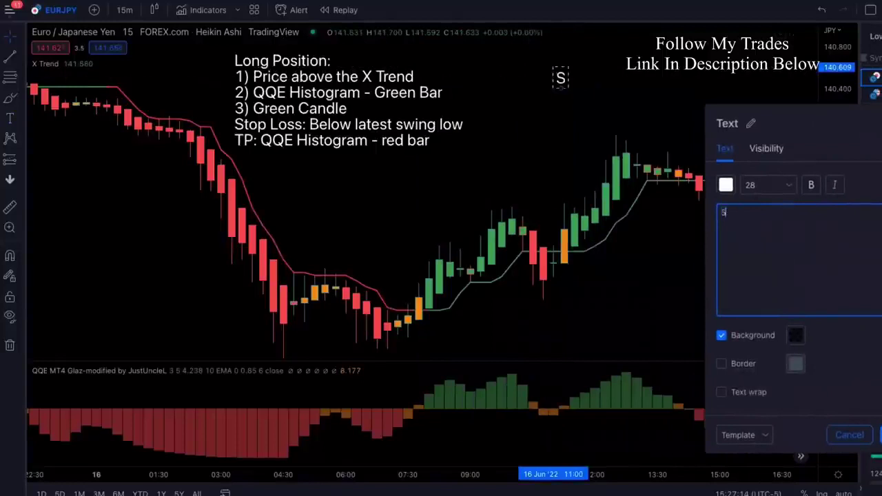
{"action": "type", "text": "hort Po"}
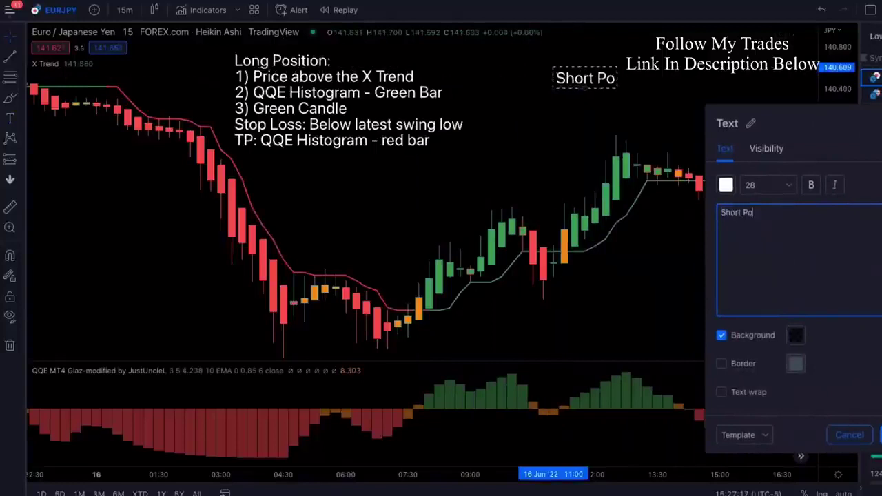
{"action": "type", "text": "sition:"}
{"action": "key", "text": "Return"}
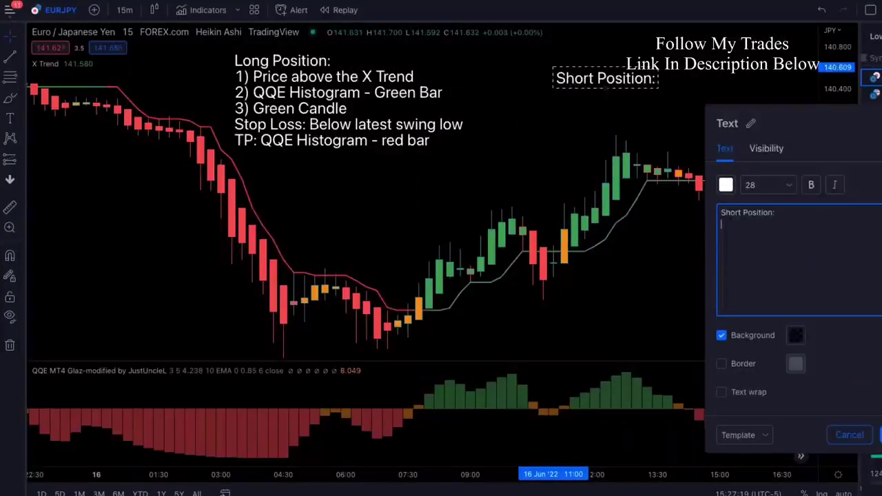
Step: Add the first rule "1) Price below the X Trend" under the Short Position heading
{"action": "type", "text": "2)"}
{"action": "key", "text": "BackSpace"}
{"action": "key", "text": "BackSpace"}
{"action": "type", "text": "1"}
{"action": "type", "text": "Position: 1) "}
{"action": "type", "text": "Price b"}
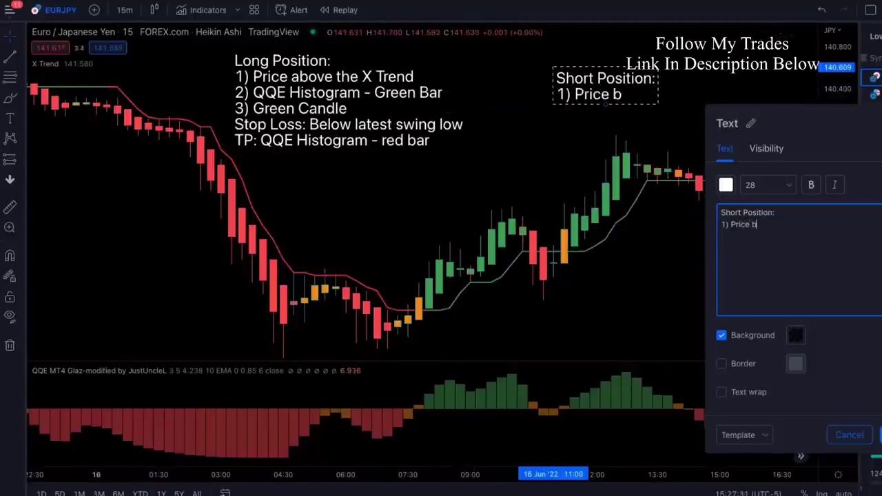
{"action": "type", "text": "elow the X Trend"}
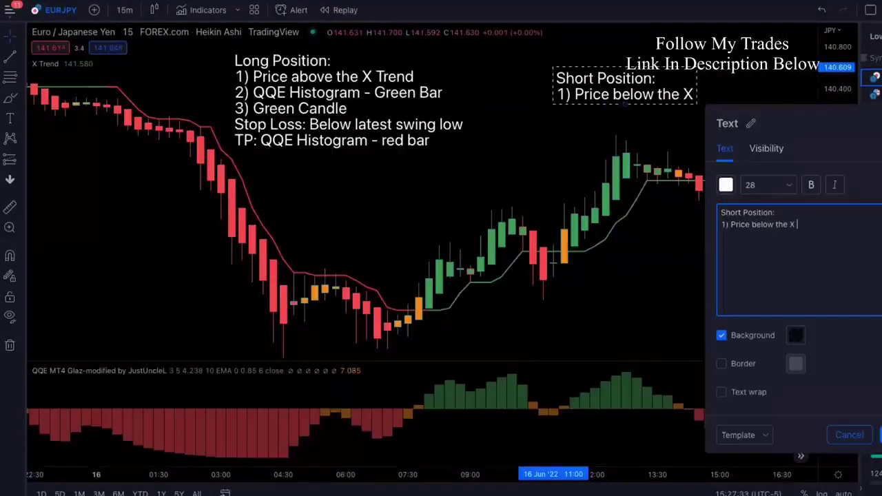
Step: Add the second rule "2) QQE Histogram - Red Bar" to the Short Position note
{"action": "key", "text": "Return"}
{"action": "type", "text": "2) "}
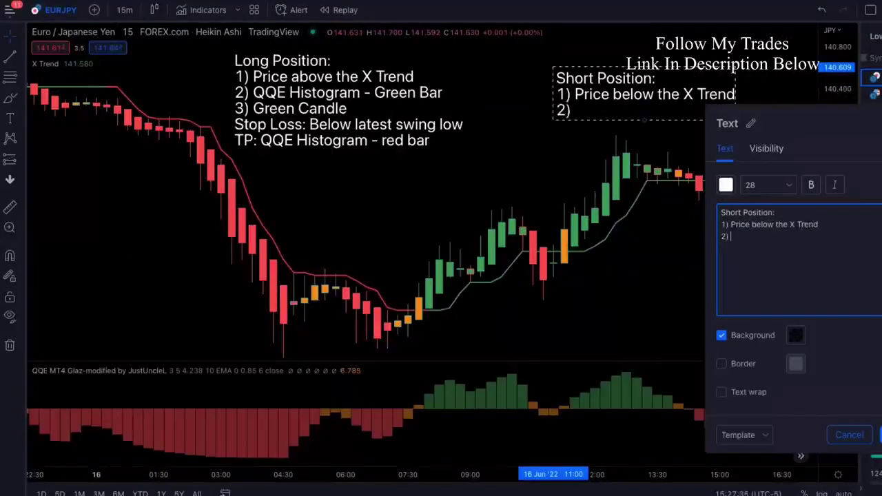
{"action": "type", "text": "QQE Histogram - Re"}
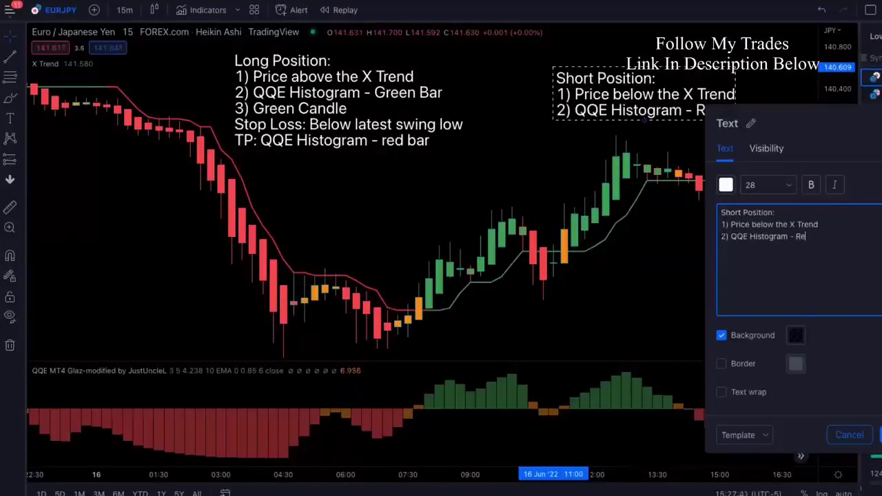
{"action": "type", "text": "Bar"}
Step: Add the third rule "3) Red Candle" to the Short Position note
{"action": "key", "text": "Return"}
{"action": "type", "text": "3"}
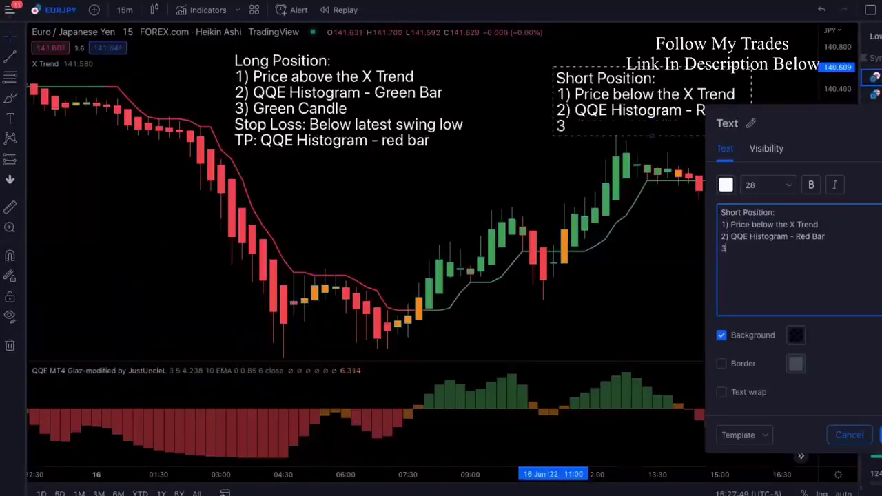
{"action": "type", "text": ") Red "}
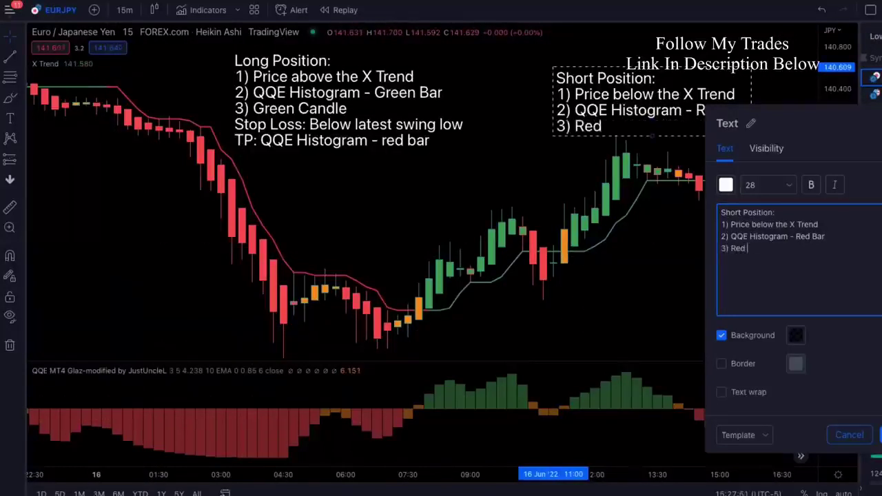
{"action": "type", "text": "Cand"}
{"action": "key", "text": "BackSpace"}
{"action": "type", "text": "ndle"}
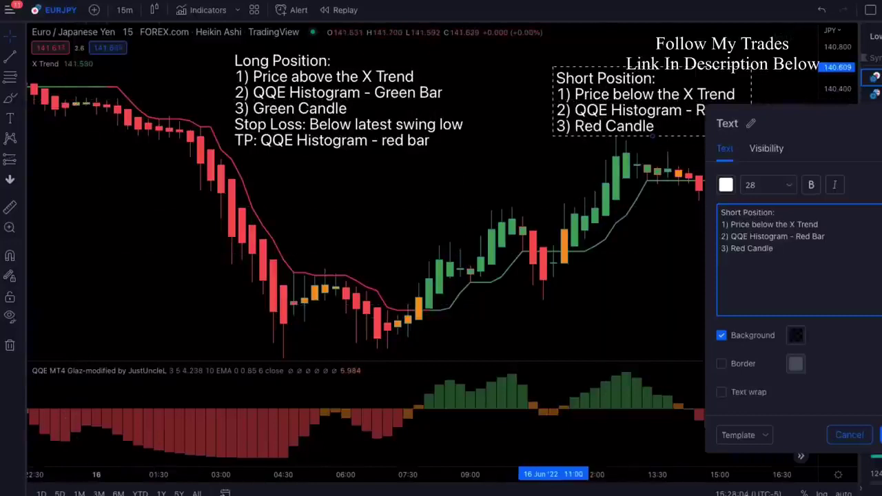
Step: Add the line "Stop Loss: Above recent swing high" under the short rules
{"action": "key", "text": "Return"}
{"action": "type", "text": "Stop Loss"}
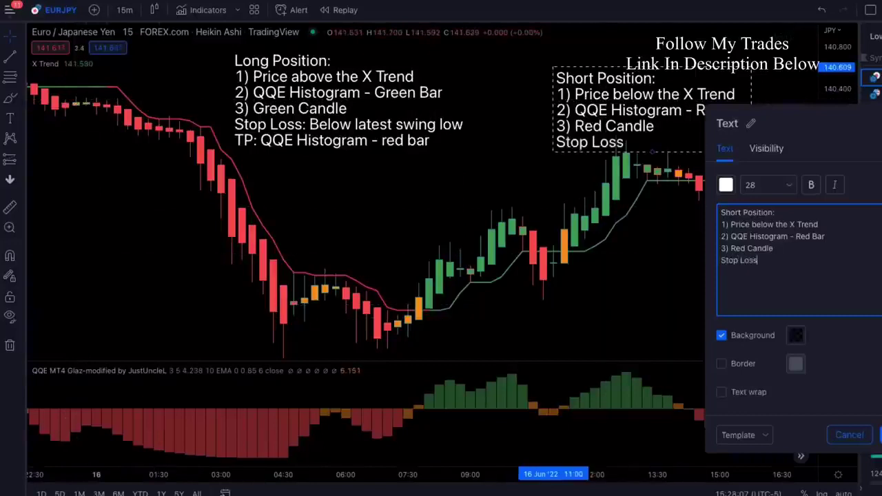
{"action": "type", "text": ": Above recent swin"}
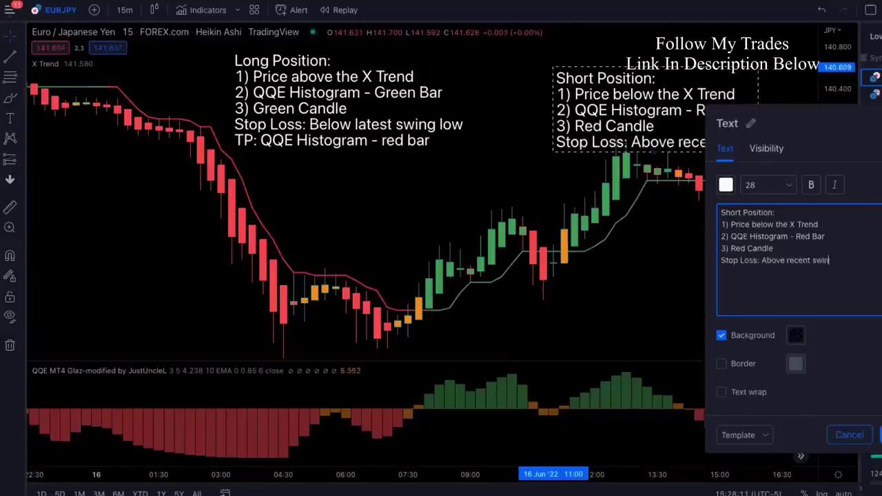
{"action": "type", "text": "g high T"}
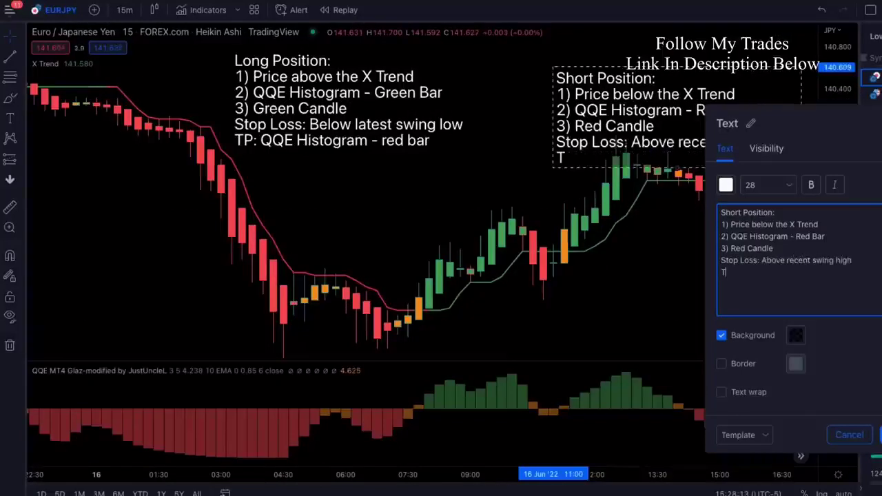
Step: Finish the note with "TP: QQE Histogram - green bar" and align it level with the Long Position note
{"action": "type", "text": "P: QQ"}
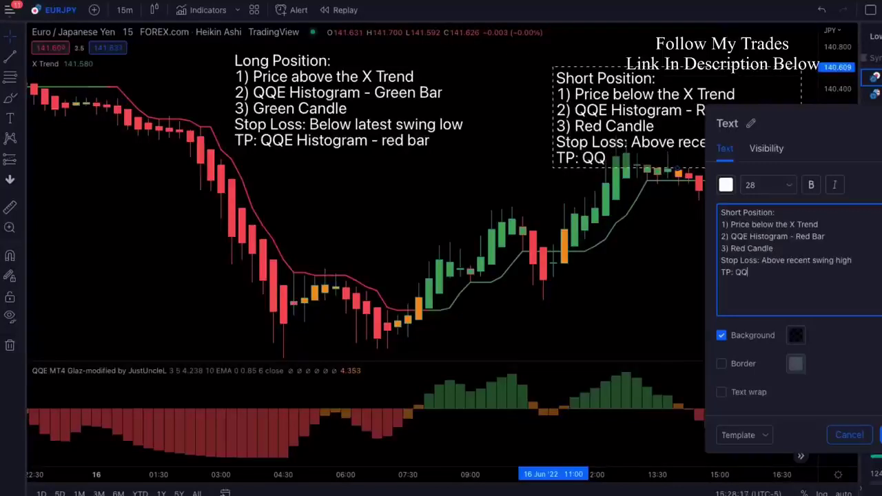
{"action": "type", "text": "E Histog"}
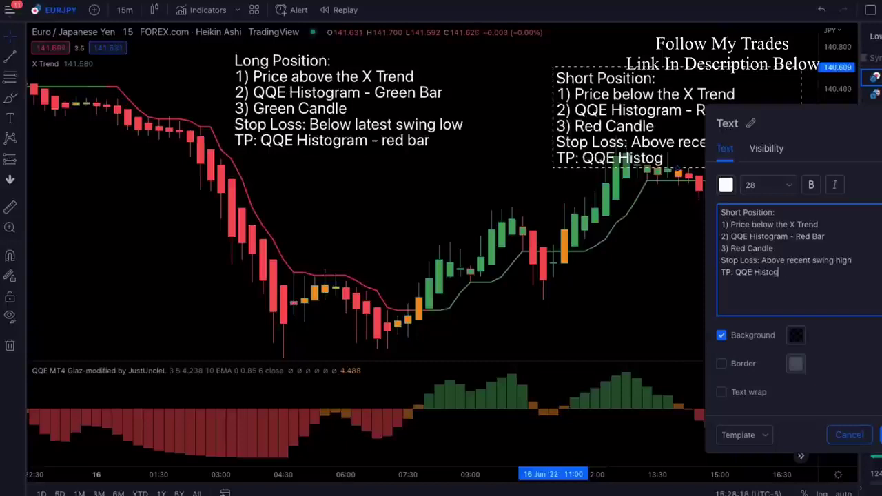
{"action": "type", "text": "ram - green bar"}
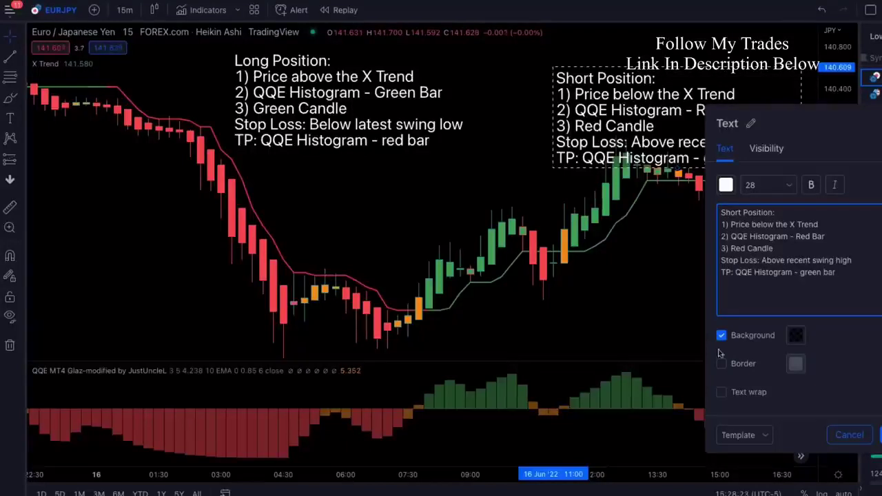
{"action": "left_click", "coordinate": [879, 436]}
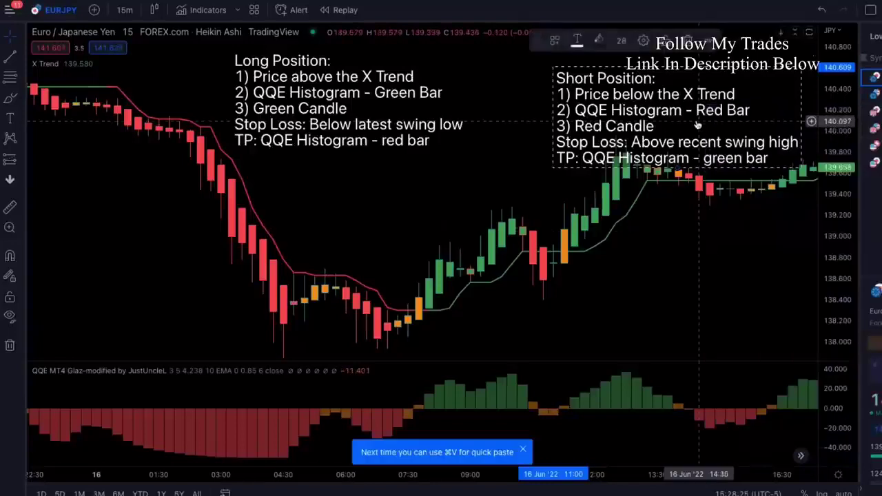
{"action": "left_click_drag", "start_coordinate": [689, 120], "coordinate": [637, 104]}
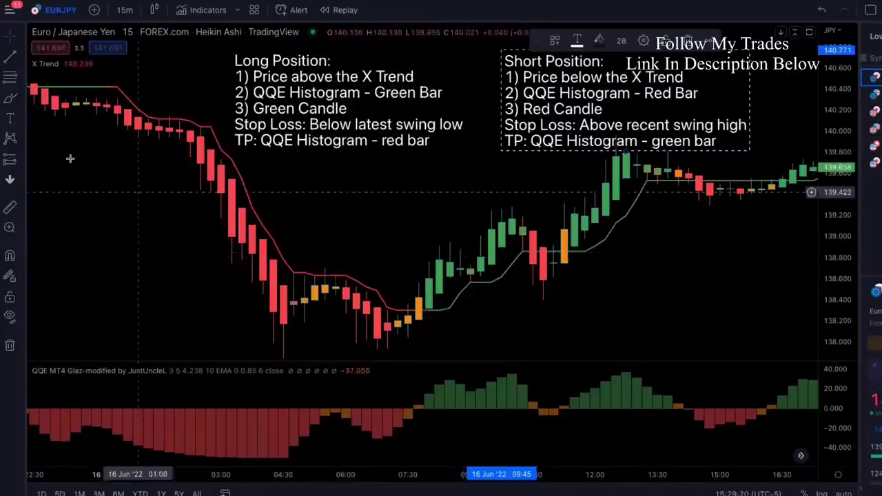
Step: Place a Short Position projection on the 16 Jun '22 00:45 candle with its entry at 140.199
{"action": "left_click", "coordinate": [21, 160]}
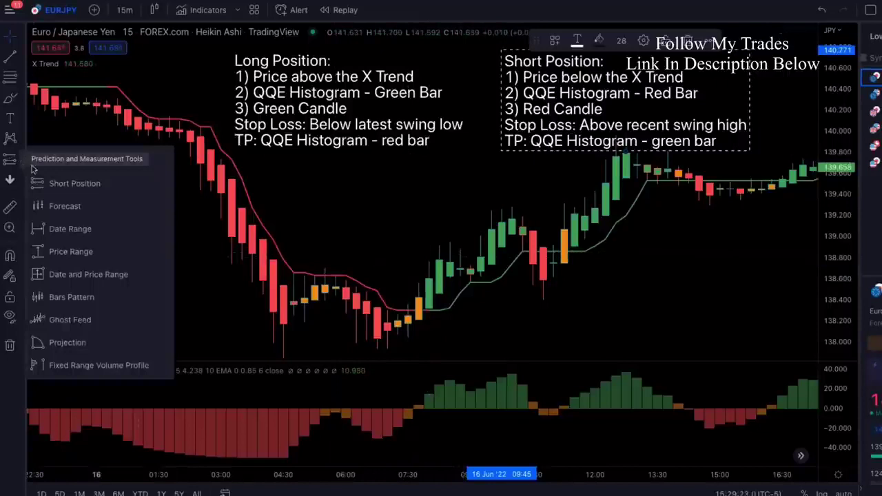
{"action": "left_click", "coordinate": [69, 183]}
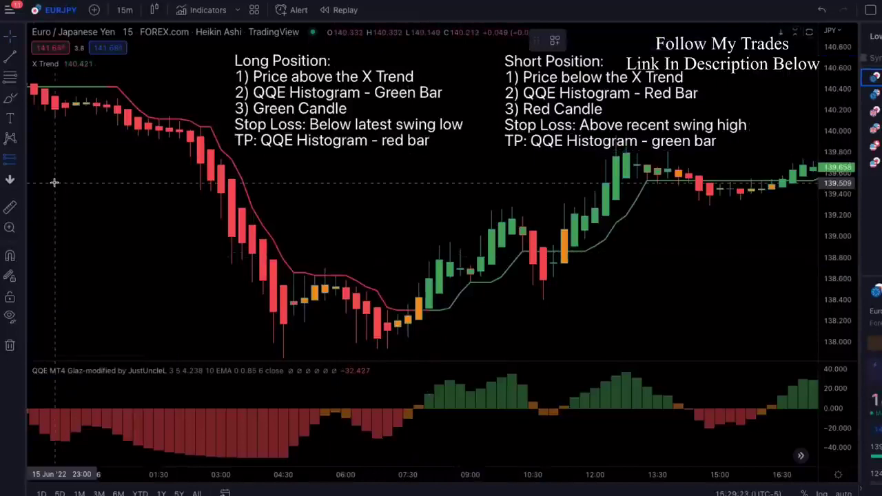
{"action": "left_click", "coordinate": [127, 110]}
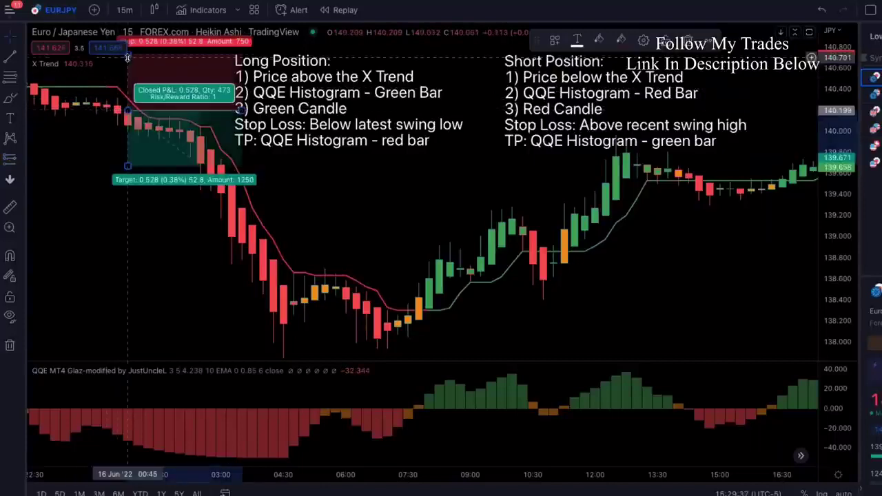
Step: Resize the short position so its stop is at 140.528, its end at 08:00 and its target at 138.451
{"action": "left_click_drag", "start_coordinate": [127, 51], "coordinate": [126, 84]}
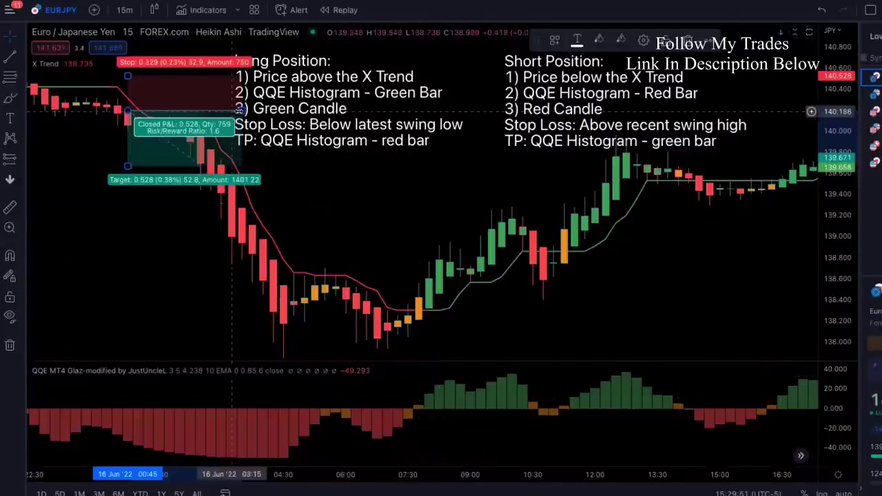
{"action": "left_click_drag", "start_coordinate": [242, 111], "coordinate": [429, 151]}
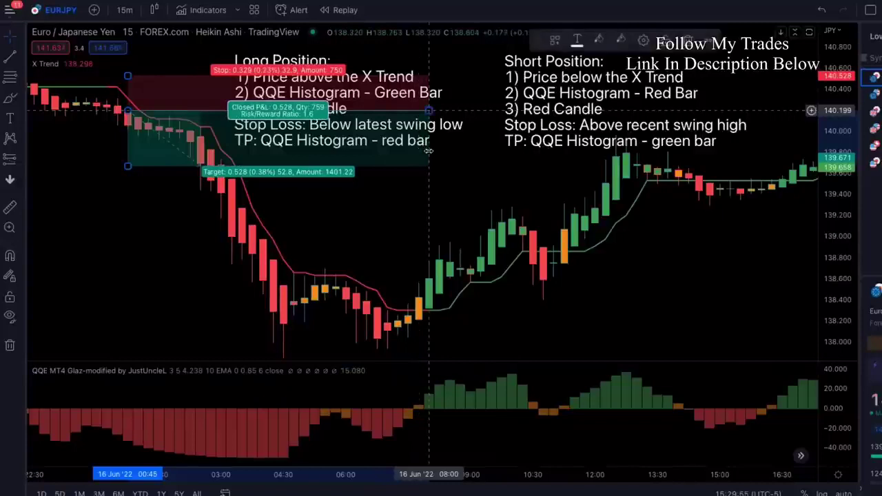
{"action": "left_click_drag", "start_coordinate": [127, 167], "coordinate": [125, 295]}
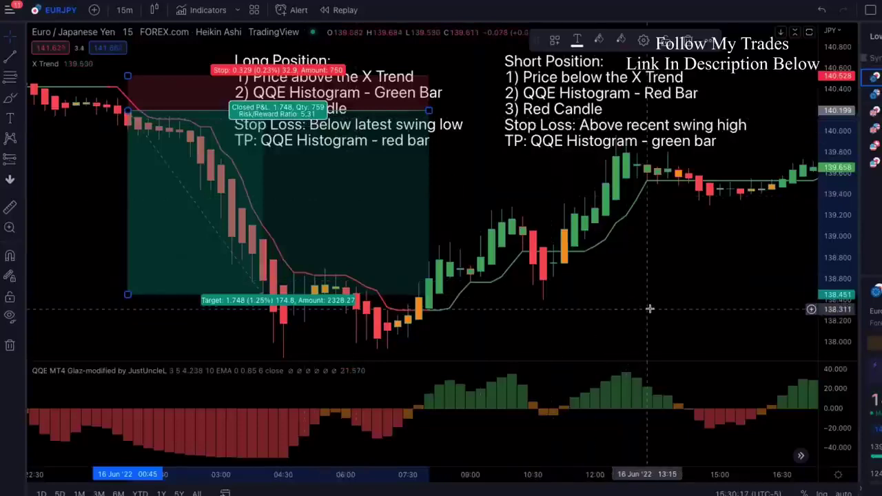
Step: Move the Short Position note slightly higher, clear of the green candles beneath it
{"action": "left_click_drag", "start_coordinate": [621, 306], "coordinate": [540, 331]}
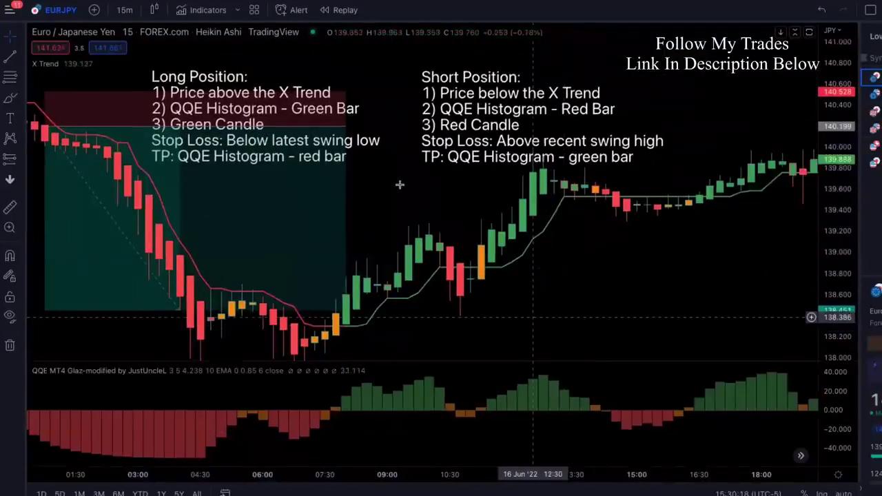
{"action": "left_click", "coordinate": [454, 133]}
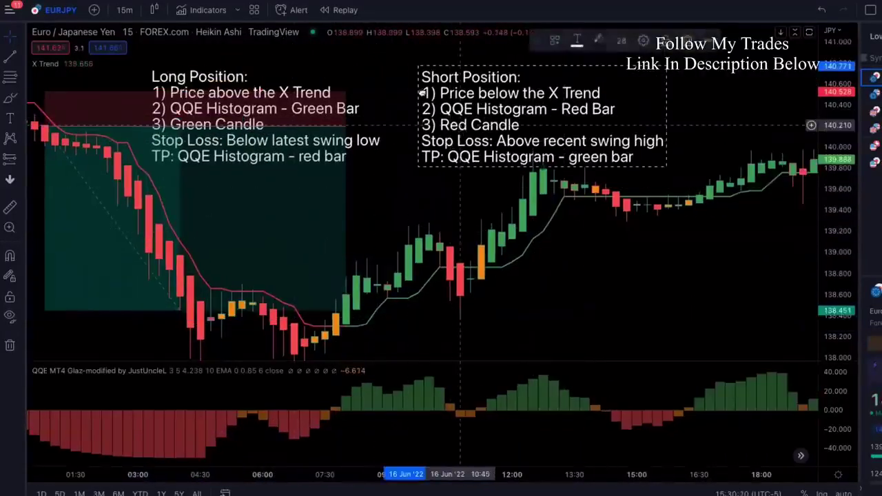
{"action": "mouse_move", "coordinate": [454, 133]}
{"action": "left_mouse_down"}
{"action": "mouse_move", "coordinate": [434, 103]}
{"action": "mouse_move", "coordinate": [422, 102]}
{"action": "mouse_move", "coordinate": [454, 101]}
{"action": "left_mouse_up"}
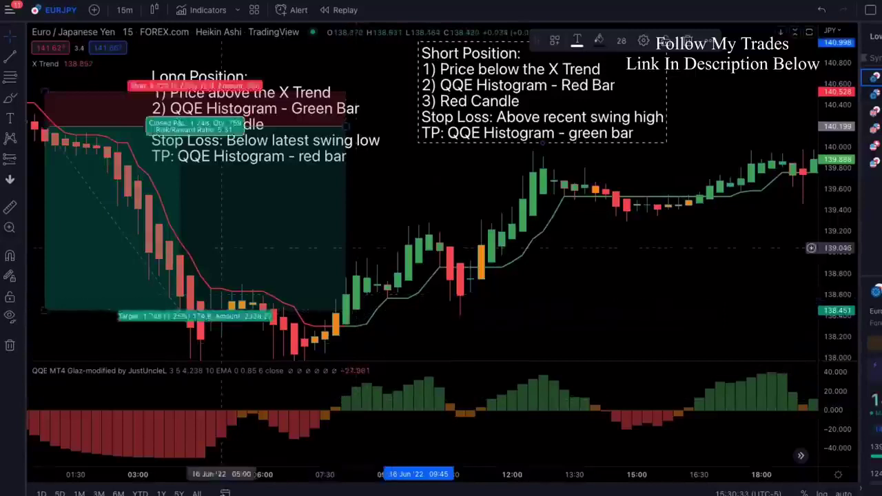
Step: Place a Long Position projection on the 16 Jun '22 08:15 candle with its entry at 138.602
{"action": "left_click", "coordinate": [24, 161]}
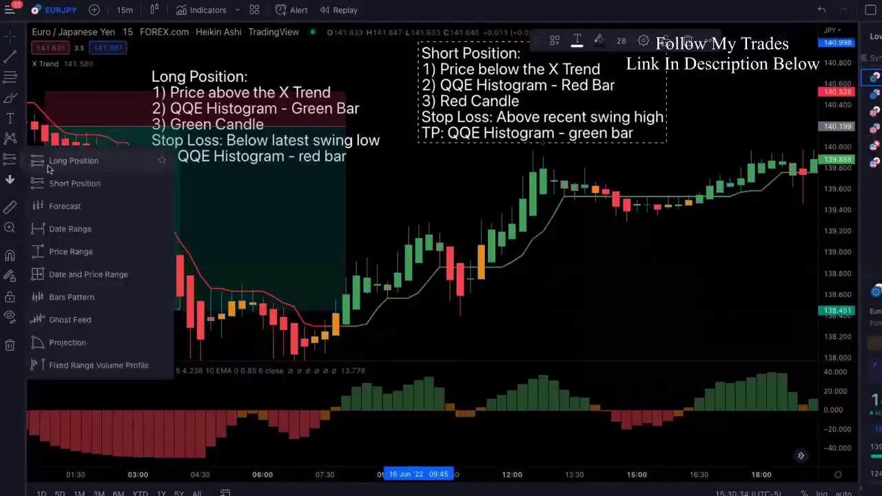
{"action": "left_click", "coordinate": [48, 164]}
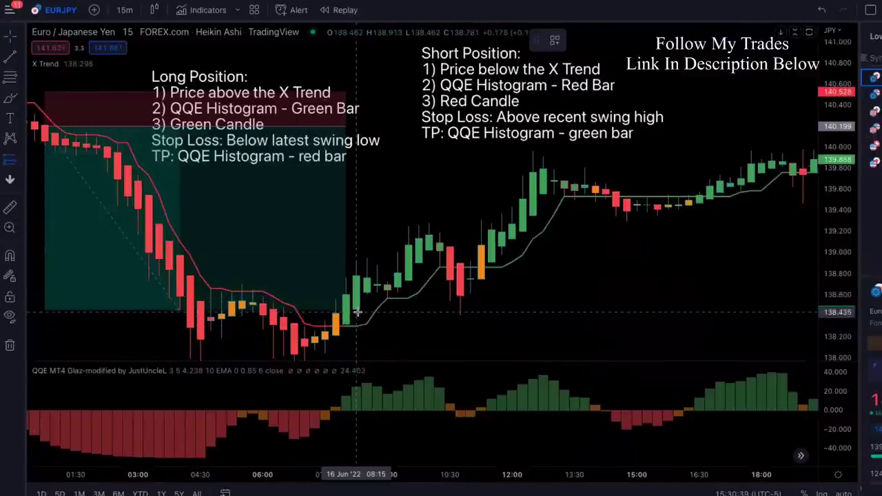
{"action": "left_click_drag", "start_coordinate": [358, 311], "coordinate": [354, 294]}
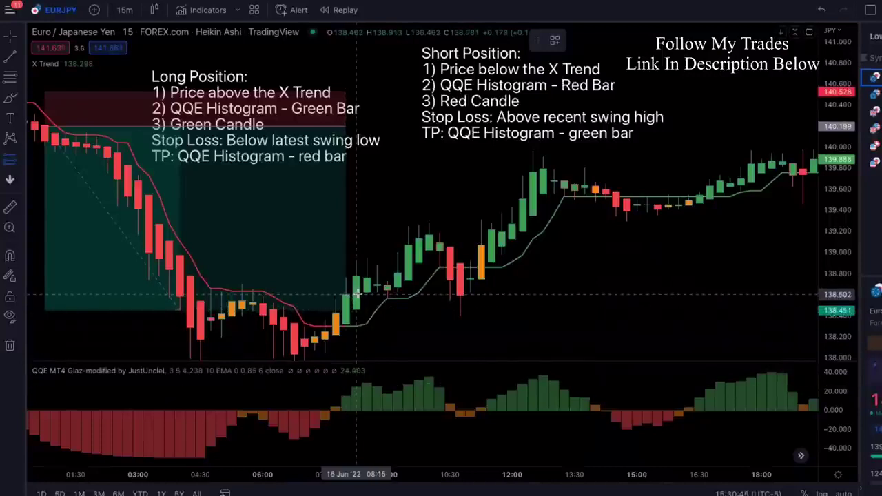
{"action": "left_click", "coordinate": [358, 294]}
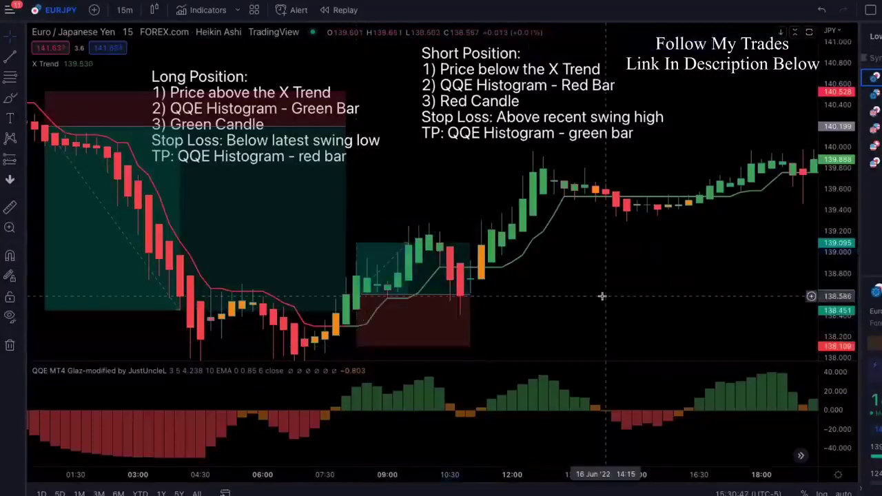
Step: Lower the long position's stop to 137.901 and extend its end to the first red histogram bar before 15:00
{"action": "left_click_drag", "start_coordinate": [601, 297], "coordinate": [609, 219]}
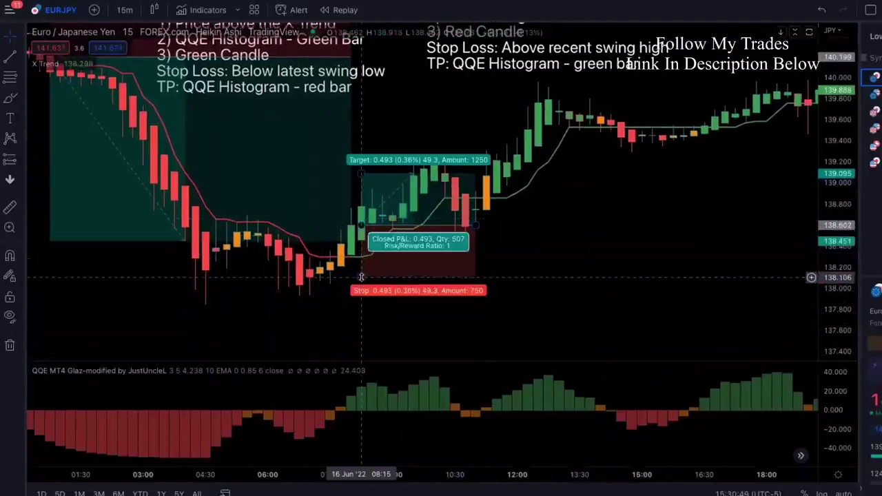
{"action": "left_click_drag", "start_coordinate": [361, 277], "coordinate": [360, 299]}
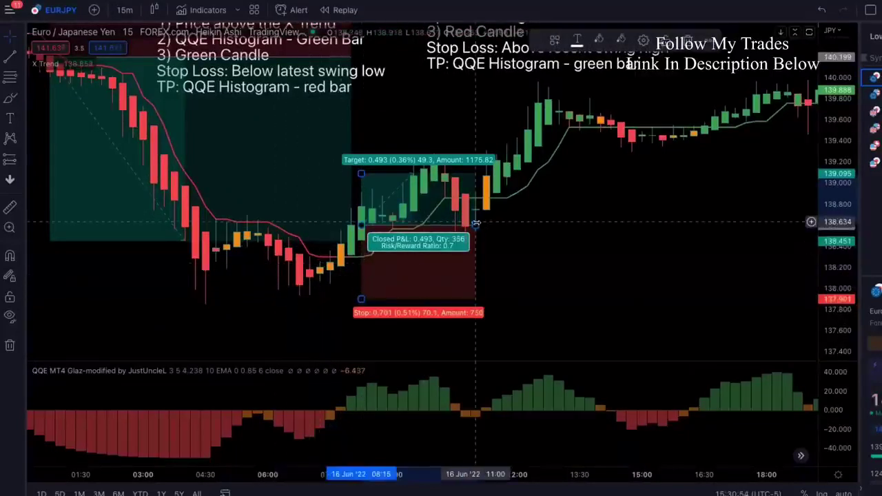
{"action": "left_click_drag", "start_coordinate": [475, 224], "coordinate": [619, 249]}
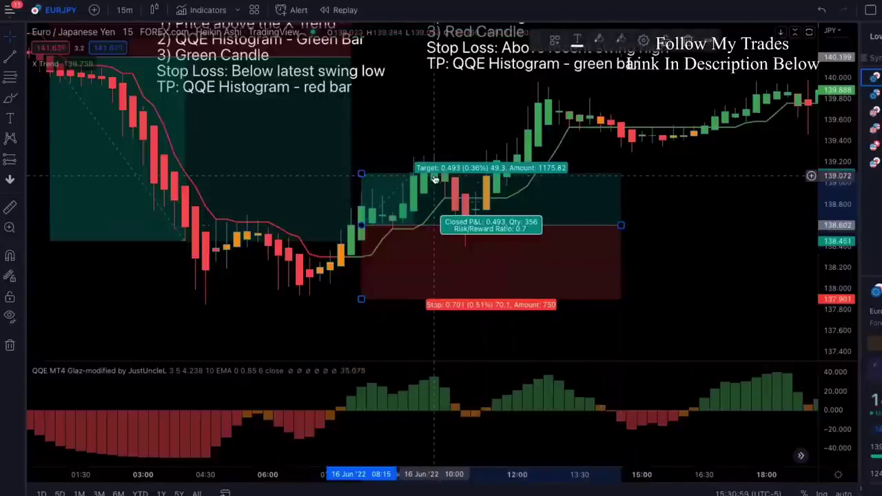
Step: Raise the target of the 16 Jun '22 08:15 long position to 139.525
{"action": "left_click_drag", "start_coordinate": [361, 168], "coordinate": [369, 131]}
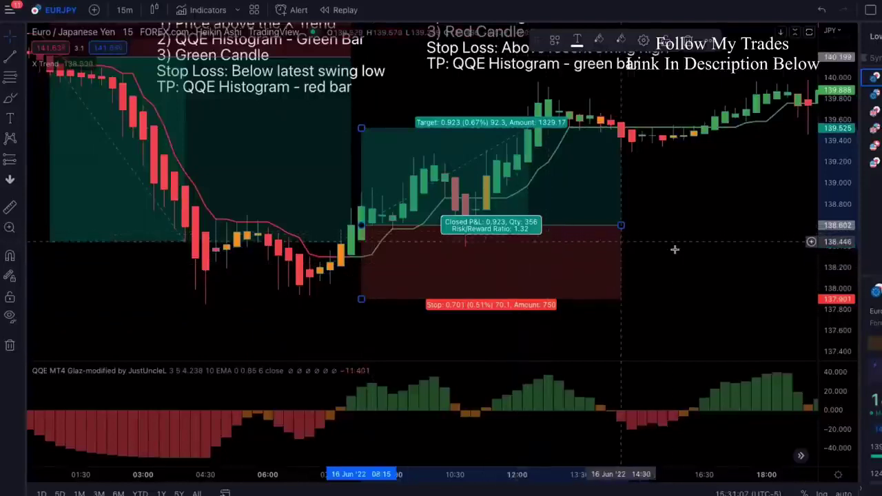
Step: Place a Long Position projection on the 16 Jun '22 17:00 candle with its entry at 139.622
{"action": "scroll", "coordinate": [689, 254], "scroll_direction": "right", "scroll_amount": 5}
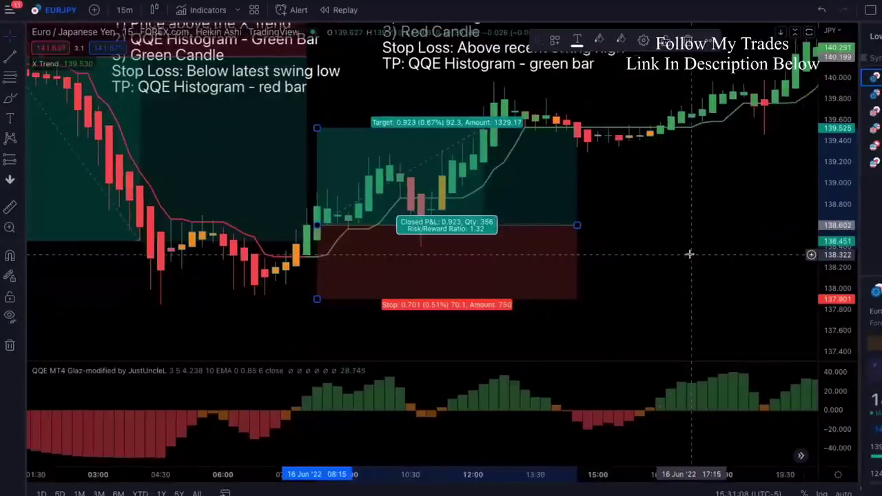
{"action": "scroll", "coordinate": [689, 255], "scroll_direction": "right", "scroll_amount": 6}
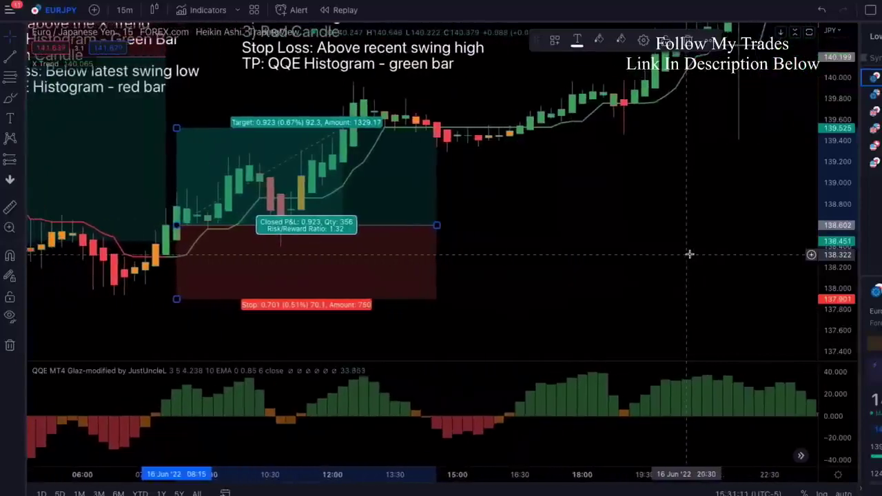
{"action": "left_click_drag", "start_coordinate": [608, 206], "coordinate": [565, 337]}
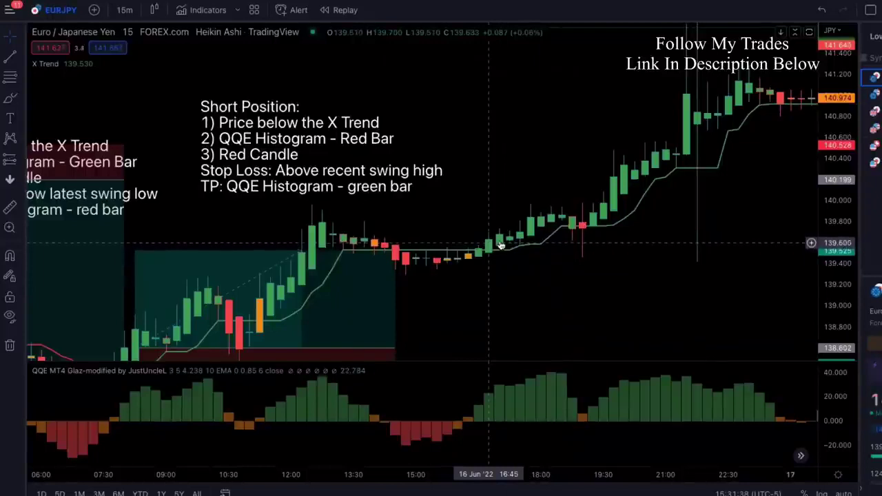
{"action": "left_click", "coordinate": [23, 157]}
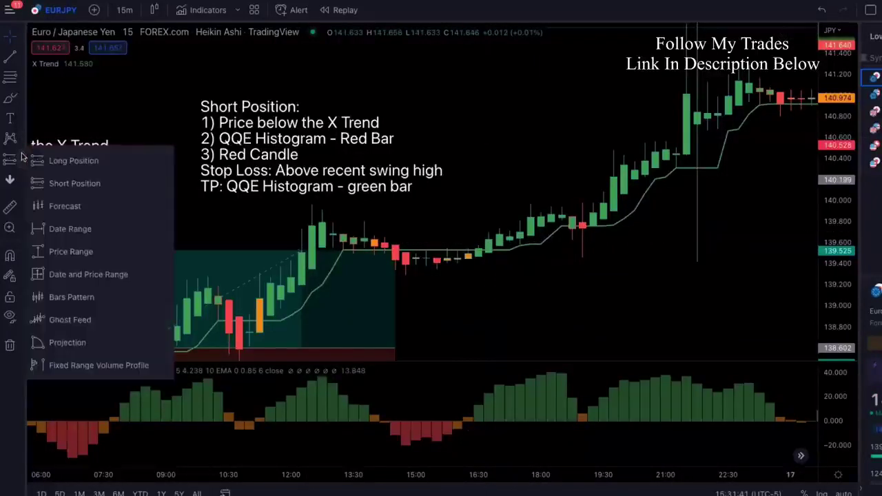
{"action": "left_click", "coordinate": [65, 161]}
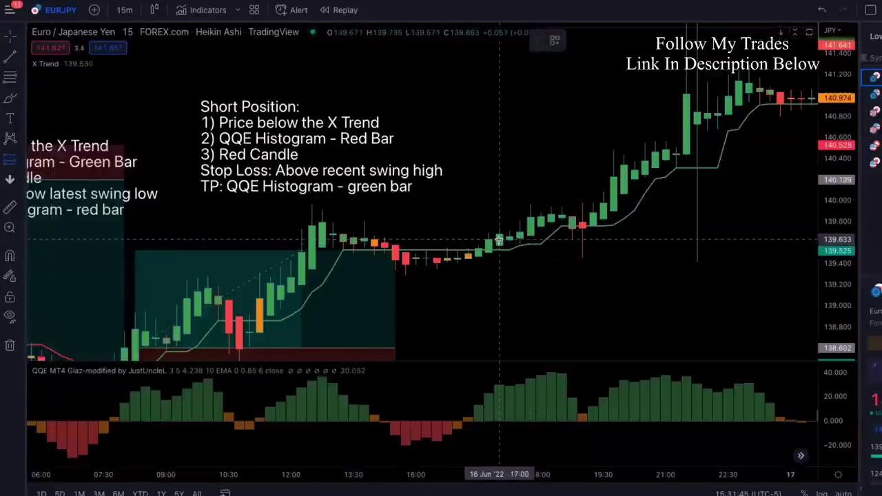
{"action": "left_click", "coordinate": [499, 241]}
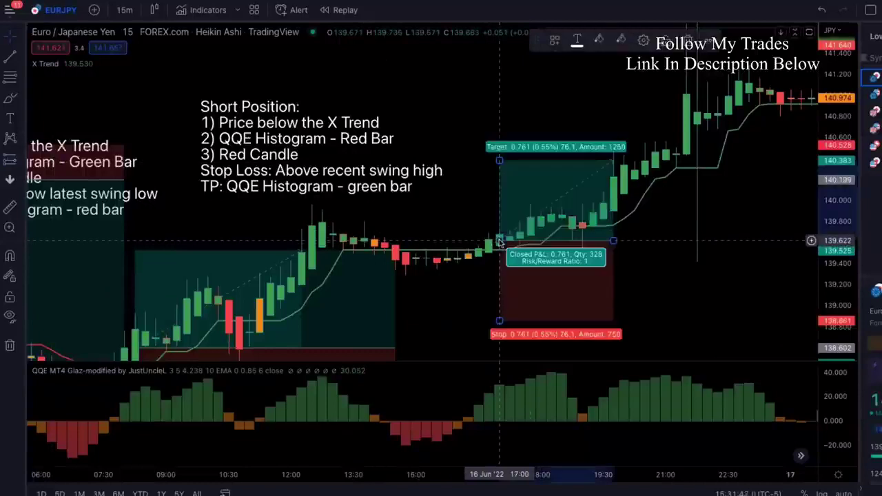
Step: Resize the 17:00 long position so its end is at 17 Jun '22 01:30, its target at 140.928 and its stop at 139.266
{"action": "scroll", "coordinate": [735, 338], "scroll_direction": "right", "scroll_amount": 5}
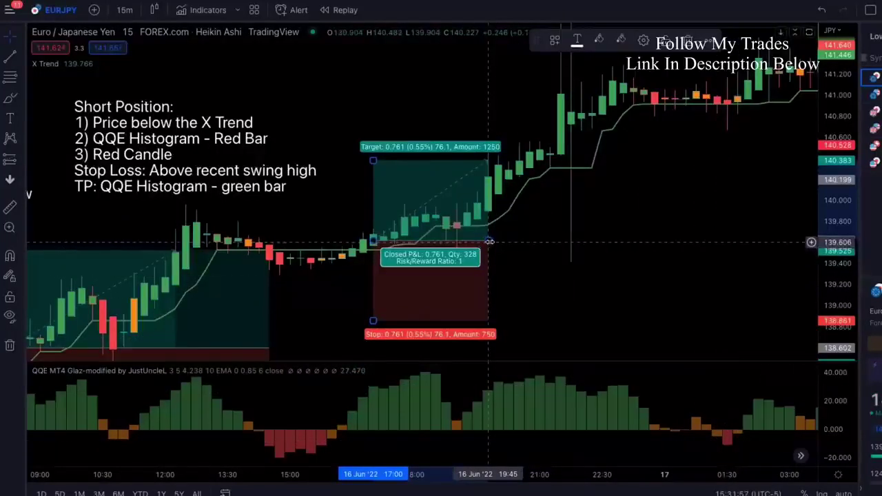
{"action": "left_click_drag", "start_coordinate": [489, 241], "coordinate": [729, 260]}
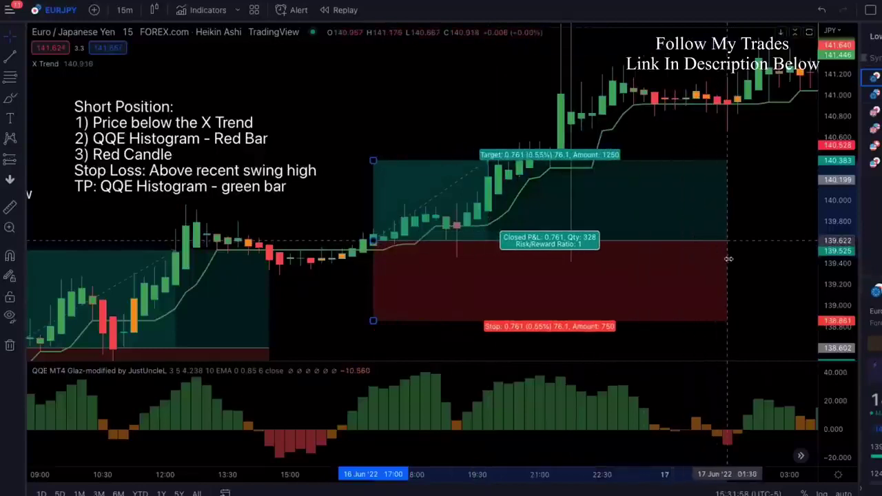
{"action": "left_click_drag", "start_coordinate": [386, 160], "coordinate": [388, 103]}
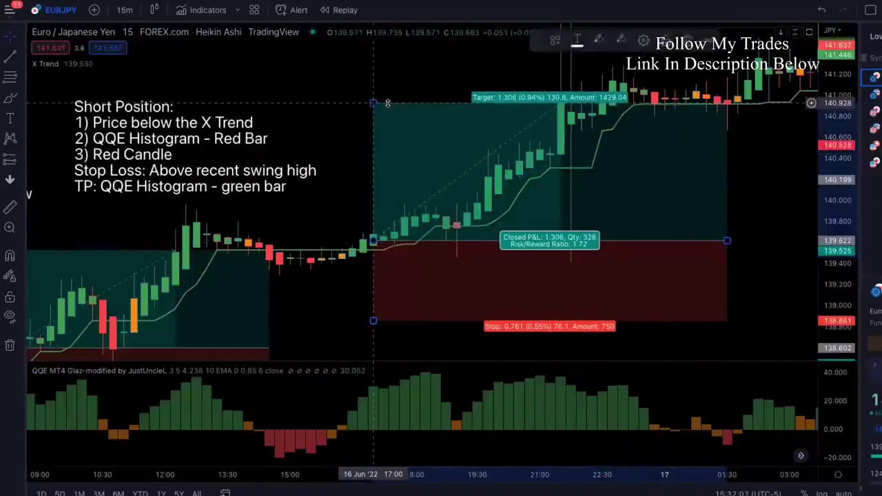
{"action": "mouse_move", "coordinate": [373, 320]}
{"action": "left_mouse_down"}
{"action": "mouse_move", "coordinate": [376, 263]}
{"action": "mouse_move", "coordinate": [365, 270]}
{"action": "mouse_move", "coordinate": [373, 277]}
{"action": "left_mouse_up"}
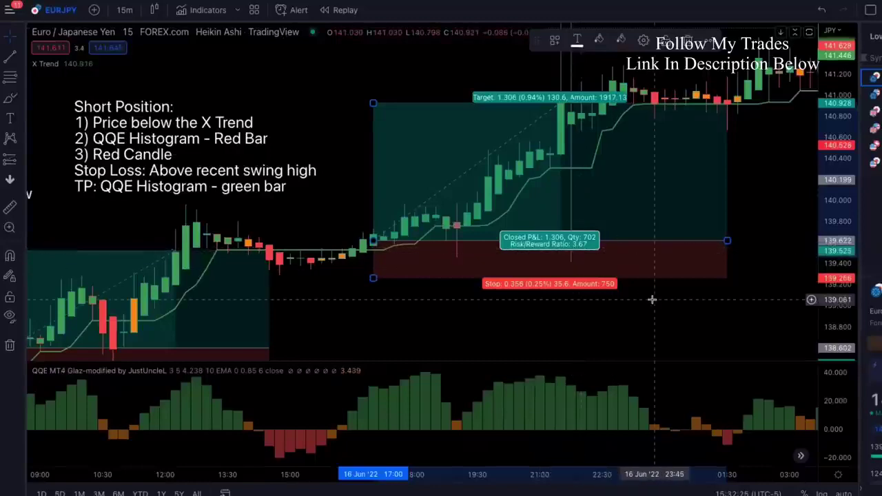
Step: Place a Long Position projection on the 15 Jun '22 17:15 candle with its entry at 139.983
{"action": "scroll", "coordinate": [377, 312], "scroll_direction": "left", "scroll_amount": 10}
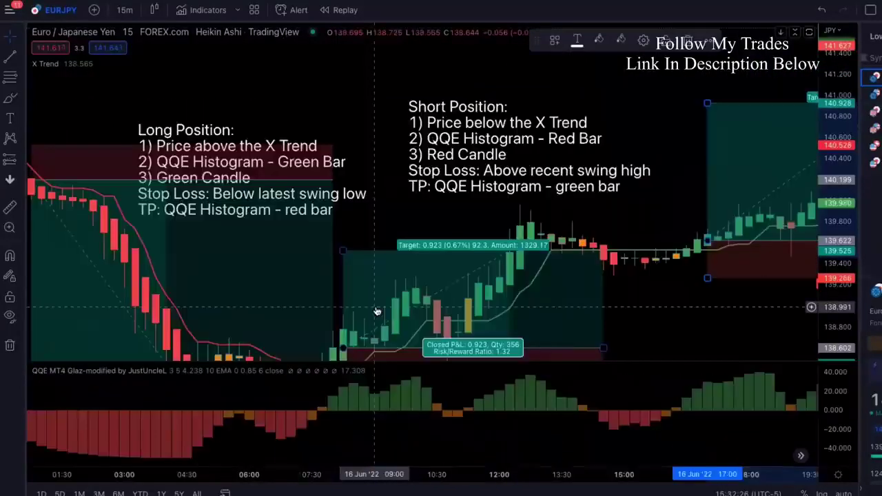
{"action": "scroll", "coordinate": [377, 312], "scroll_direction": "left", "scroll_amount": 15}
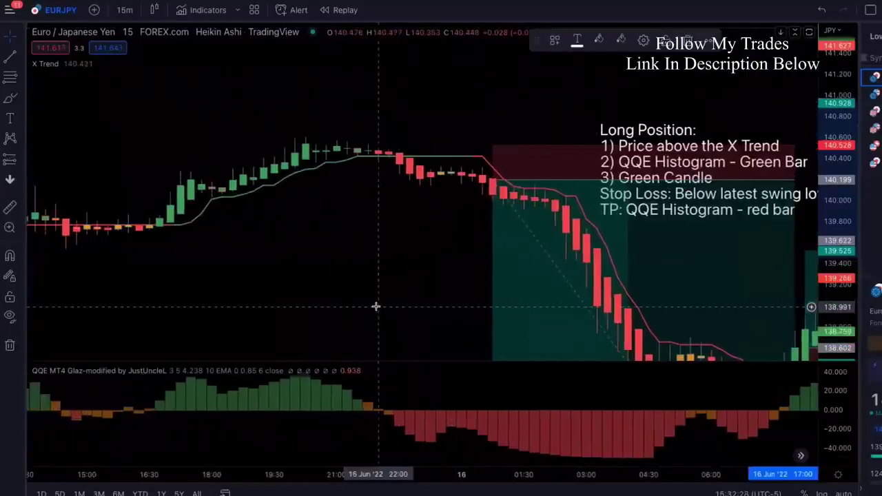
{"action": "scroll", "coordinate": [375, 307], "scroll_direction": "left", "scroll_amount": 6}
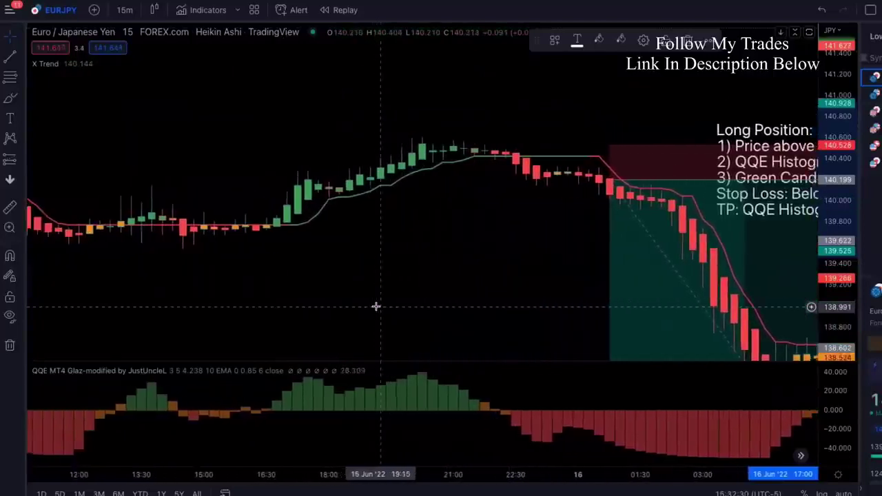
{"action": "scroll", "coordinate": [376, 307], "scroll_direction": "right", "scroll_amount": 3}
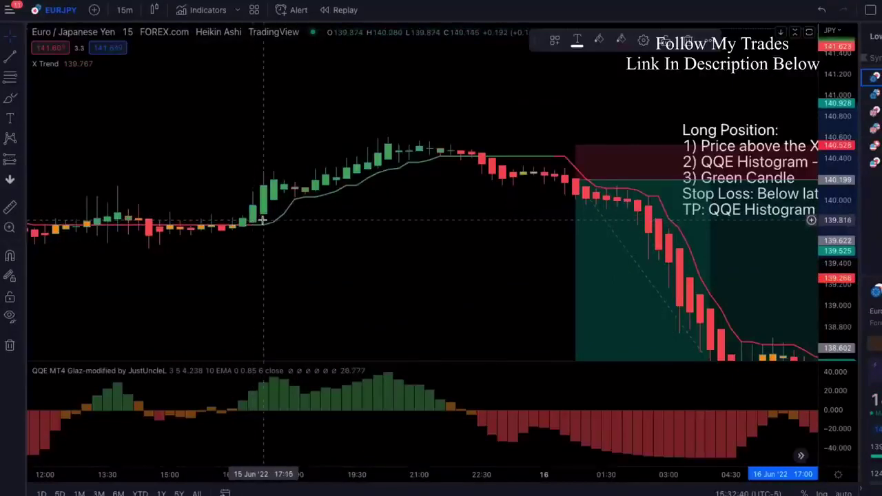
{"action": "left_click", "coordinate": [21, 161]}
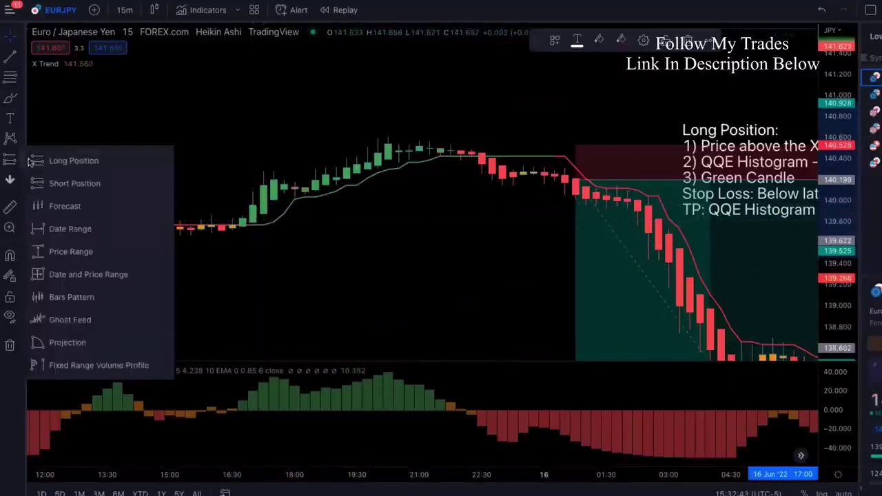
{"action": "left_click", "coordinate": [46, 162]}
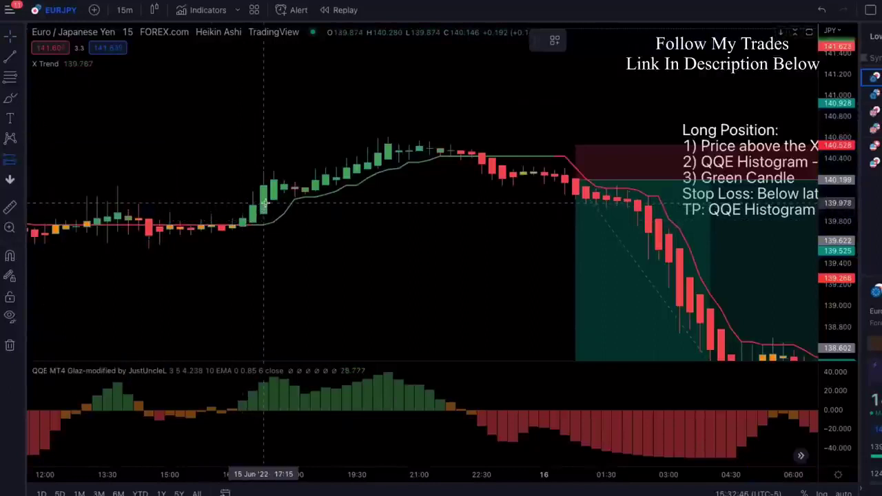
{"action": "left_click", "coordinate": [264, 203]}
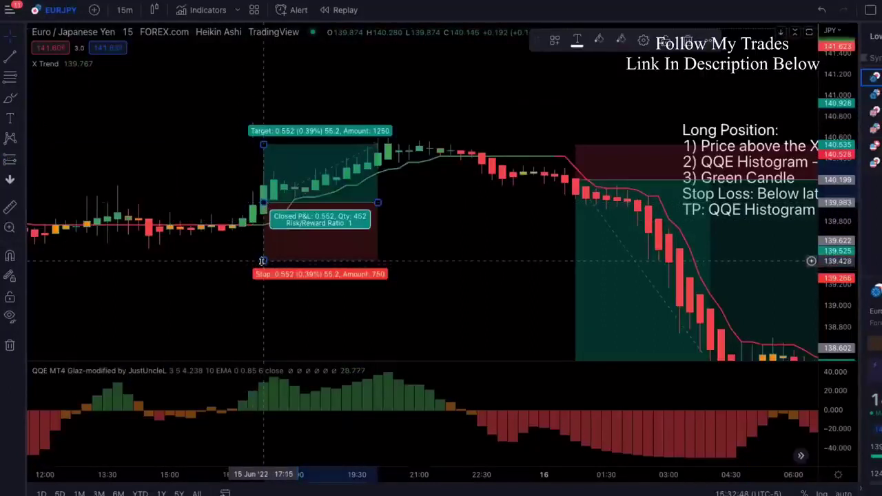
Step: Resize the 15 Jun '22 17:15 long position so its stop is at 139.509, its end at 22:30 and its target at 140.399
{"action": "left_click_drag", "start_coordinate": [263, 260], "coordinate": [262, 252]}
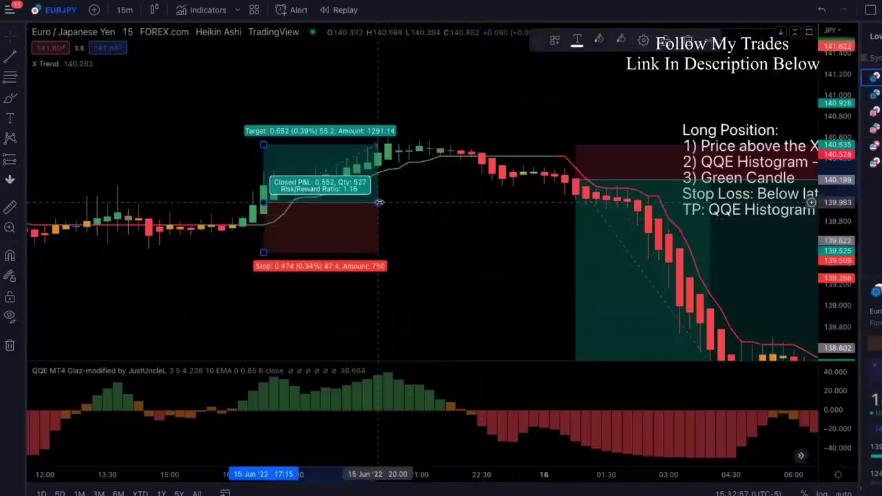
{"action": "left_click_drag", "start_coordinate": [379, 202], "coordinate": [487, 223]}
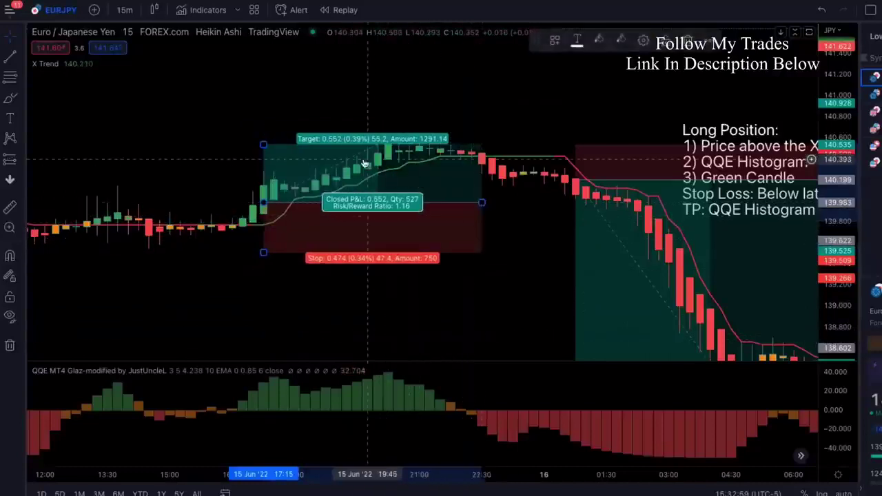
{"action": "left_click_drag", "start_coordinate": [262, 144], "coordinate": [260, 159]}
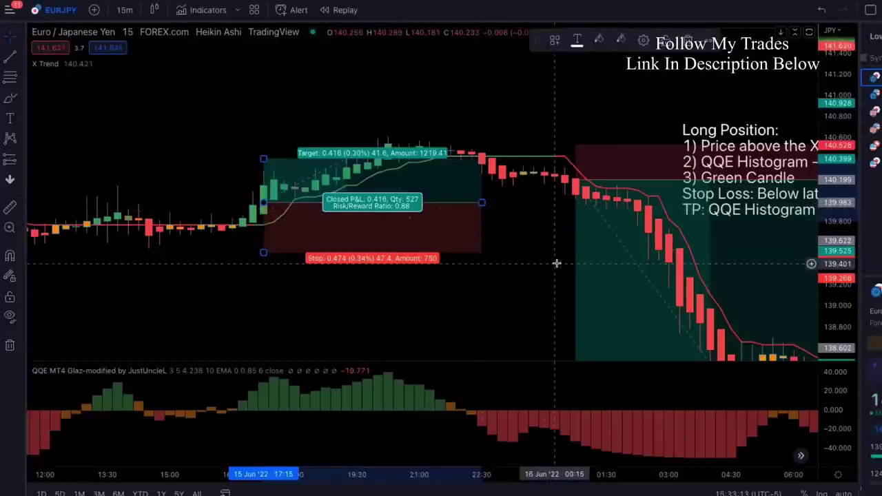
Step: Delete the short position and the long position that starts on 15 Jun '22 at 17:15
{"action": "mouse_move", "coordinate": [579, 264]}
{"action": "left_mouse_down"}
{"action": "mouse_move", "coordinate": [427, 262]}
{"action": "mouse_move", "coordinate": [374, 272]}
{"action": "left_mouse_up"}
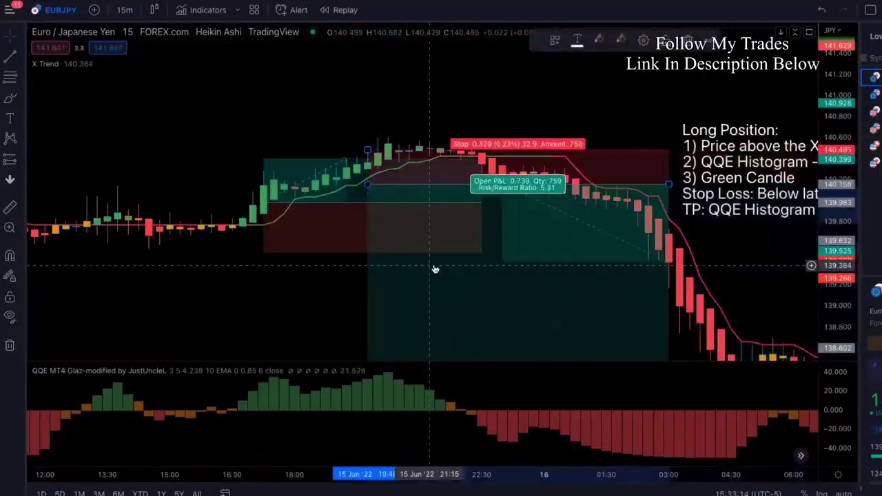
{"action": "key", "text": "Delete"}
{"action": "left_click", "coordinate": [419, 245]}
{"action": "key", "text": "Delete"}
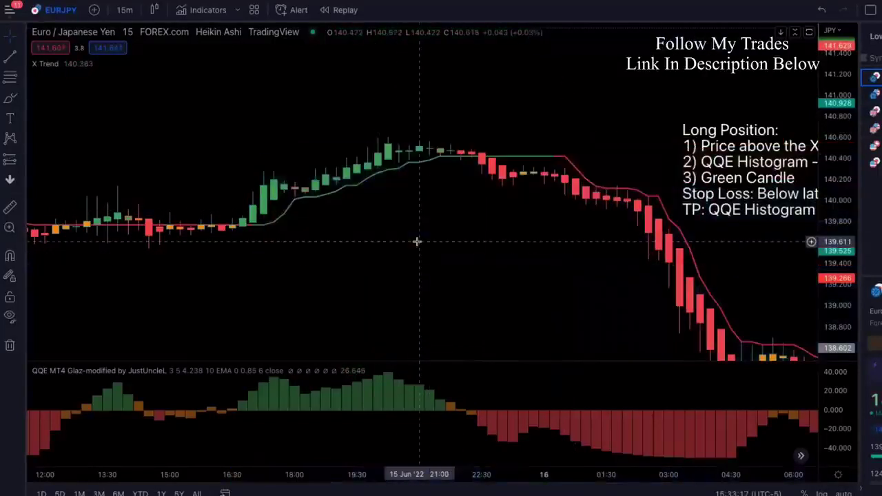
Step: Delete the two remaining long positions that start on 16 Jun '22 at 08:15 and 17:00
{"action": "scroll", "coordinate": [603, 214], "scroll_direction": "right", "scroll_amount": 10}
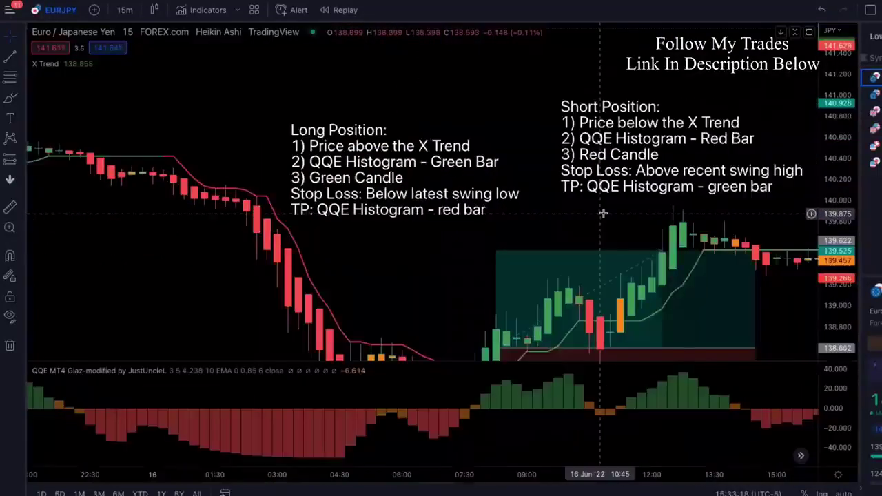
{"action": "scroll", "coordinate": [535, 289], "scroll_direction": "right", "scroll_amount": 3}
{"action": "left_click", "coordinate": [535, 290]}
{"action": "key", "text": "Delete"}
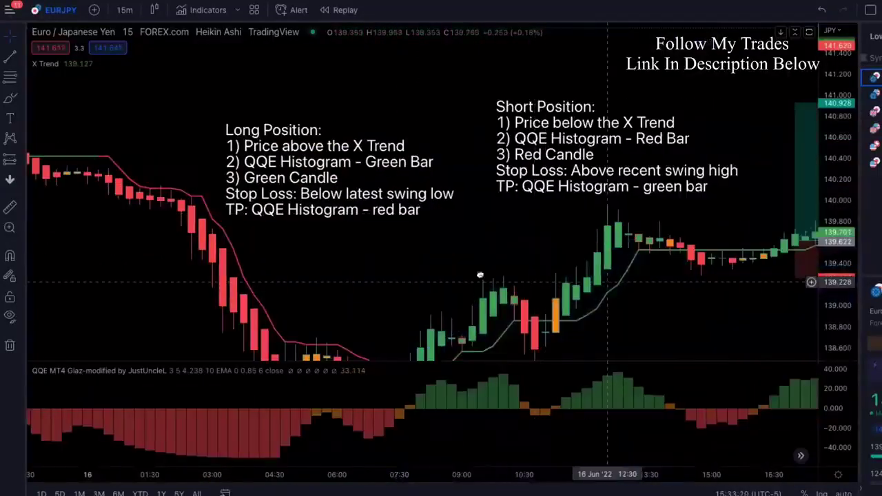
{"action": "scroll", "coordinate": [481, 275], "scroll_direction": "right", "scroll_amount": 5}
{"action": "left_click", "coordinate": [713, 213]}
{"action": "key", "text": "Delete"}
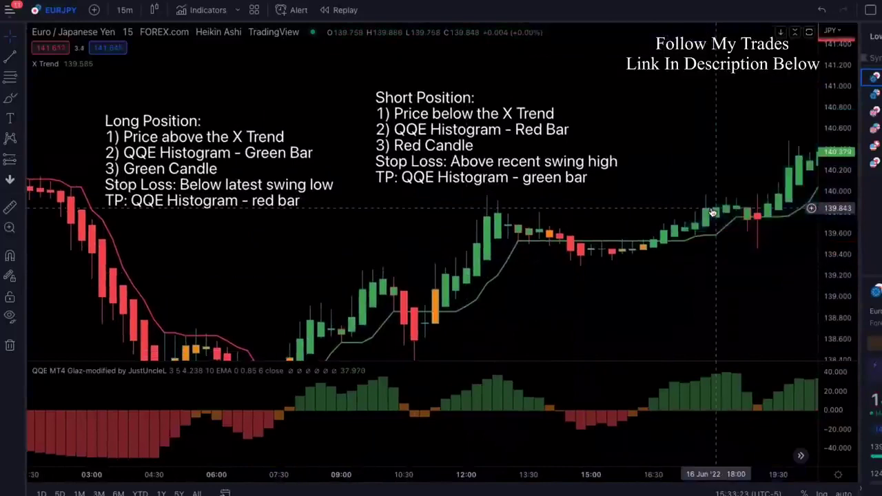
{"action": "scroll", "coordinate": [699, 215], "scroll_direction": "left", "scroll_amount": 3}
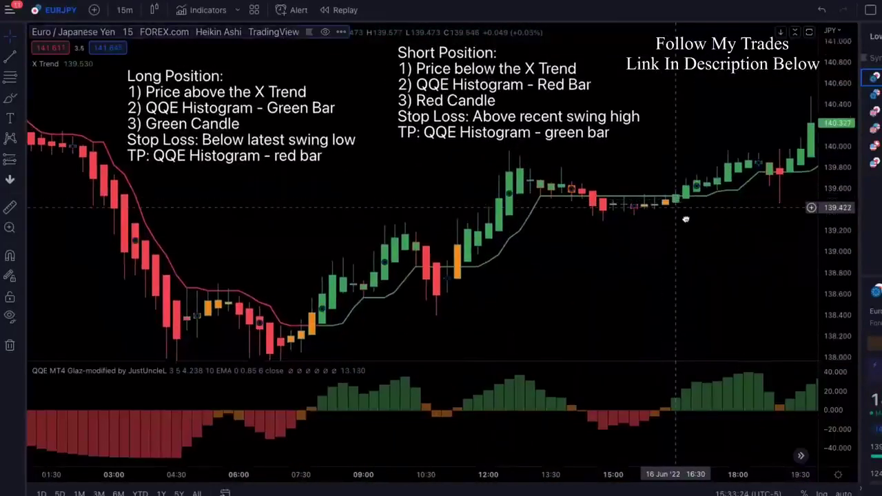
{"action": "scroll", "coordinate": [686, 219], "scroll_direction": "left", "scroll_amount": 1}
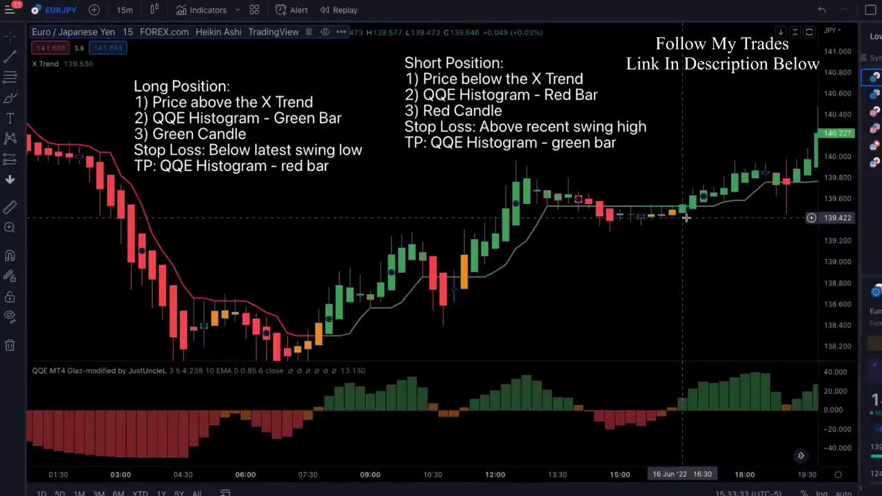
{"action": "scroll", "coordinate": [625, 250], "scroll_direction": "left", "scroll_amount": 4}
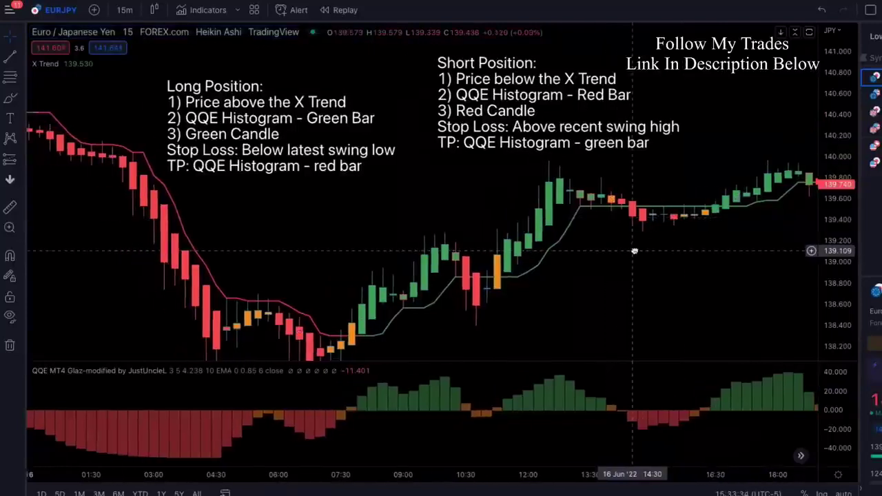